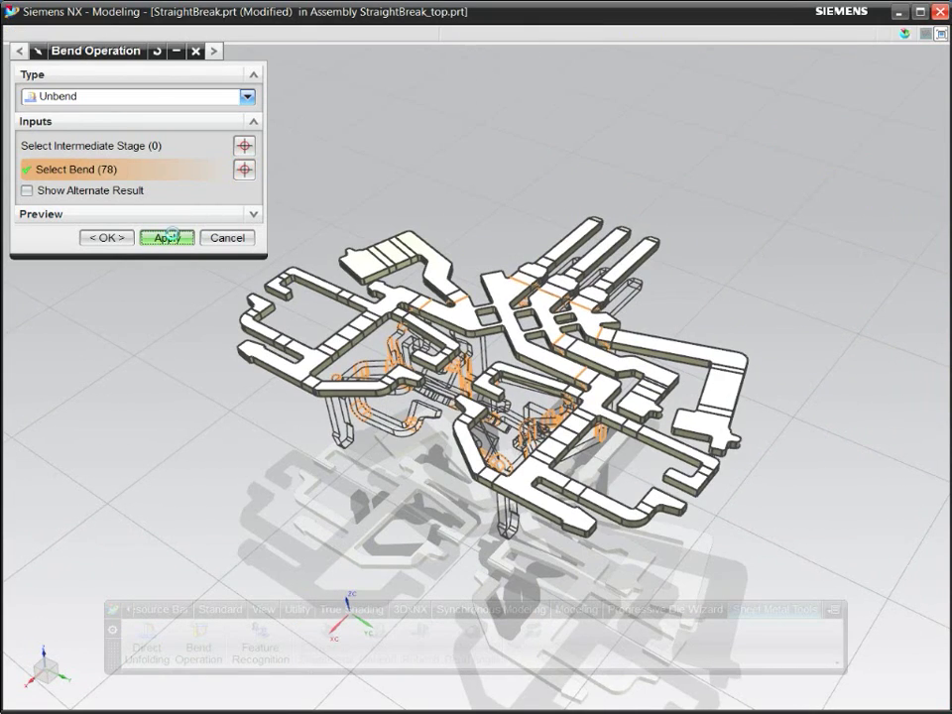
# Unbend the 78 selected bends of the StraightBreak part and the four selected bends of the Final-1 stage
pyautogui.click(204, 241)
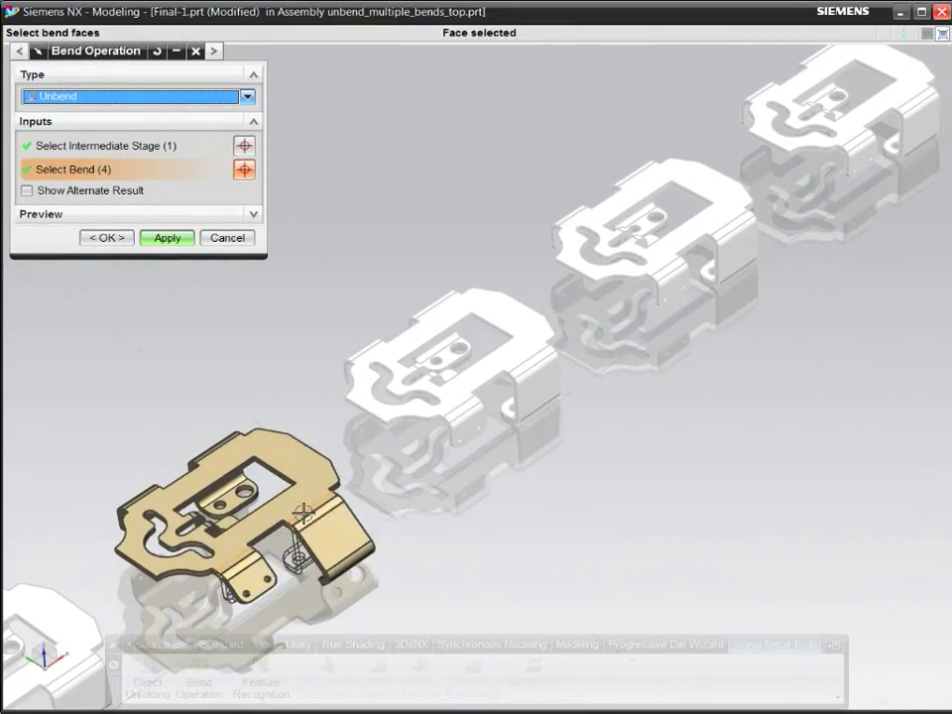
pyautogui.middleClick(303, 513)
pyautogui.moveTo(283, 497); pyautogui.dragTo(260, 516, button='middle')
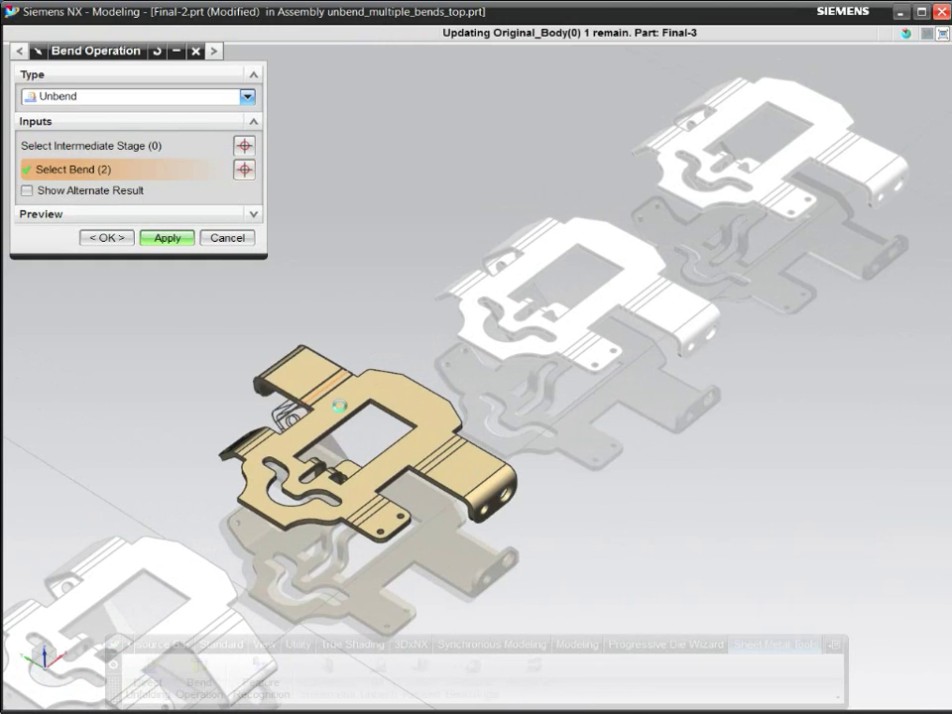
# Unbend the selected flange bends on the Final-2 stage of the bracket strip
pyautogui.click(189, 238)
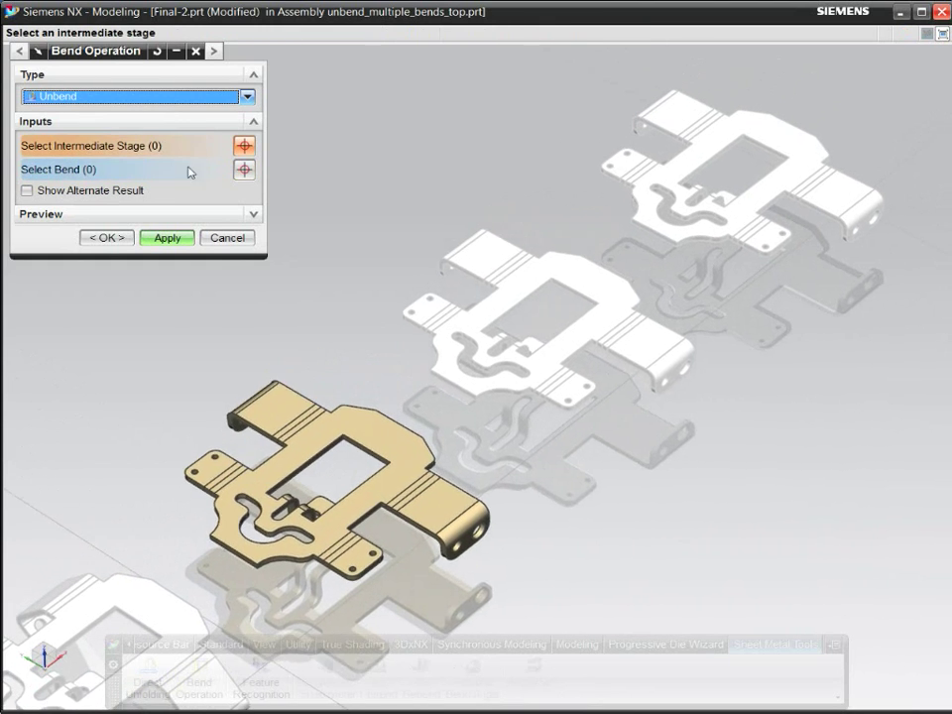
pyautogui.click(186, 177)
pyautogui.middleClick(633, 372)
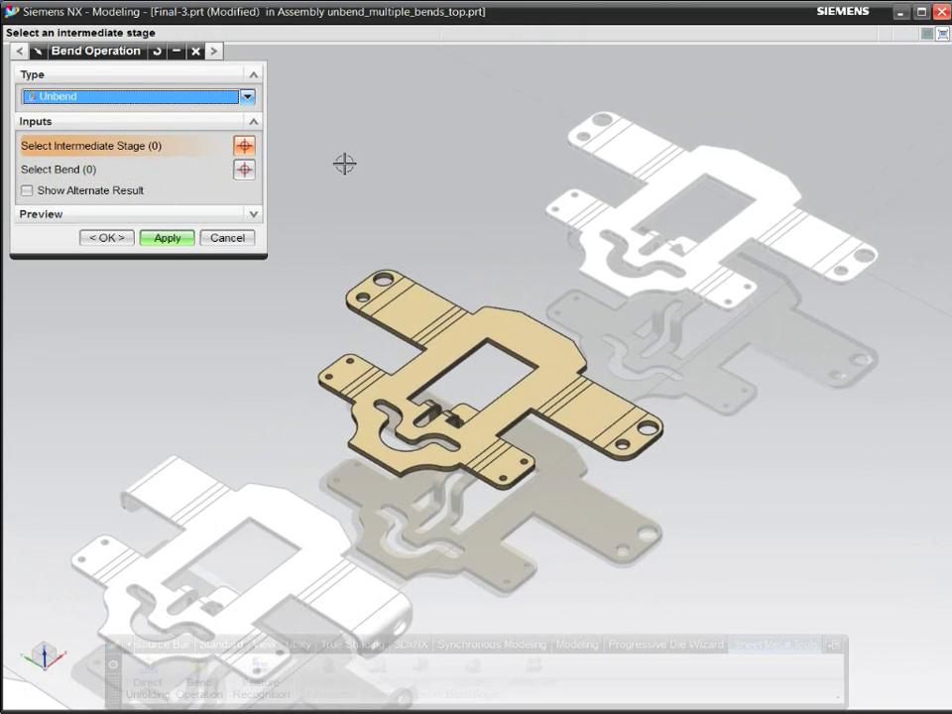
# Unbend the inner tab of the last bracket stage, Final-4, and finish the bend operation
pyautogui.click(595, 149)
pyautogui.click(187, 177)
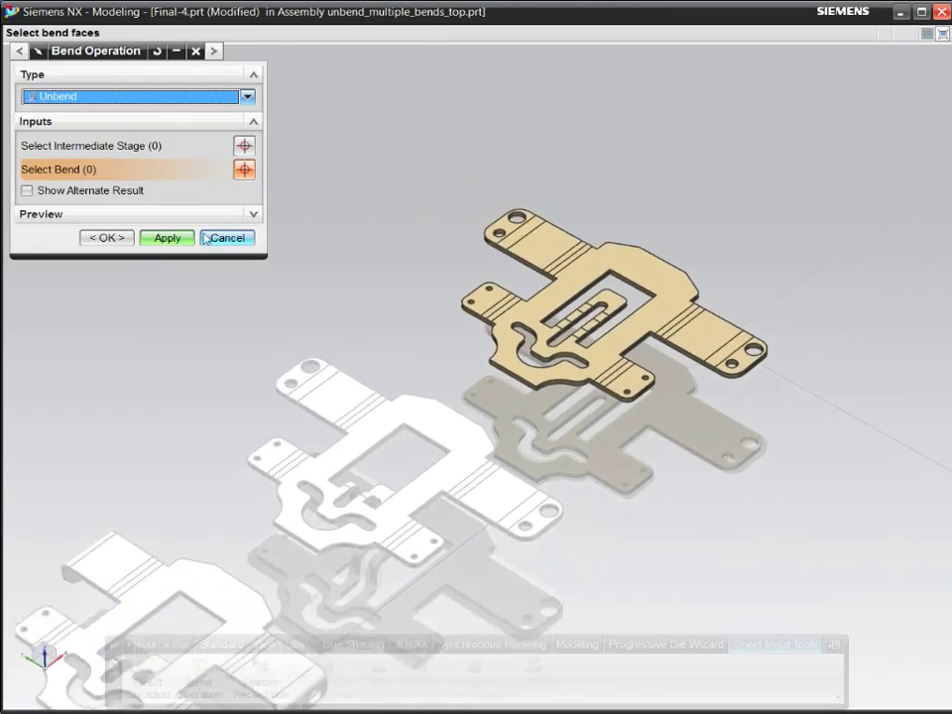
pyautogui.click(109, 237)
pyautogui.doubleClick(162, 252)
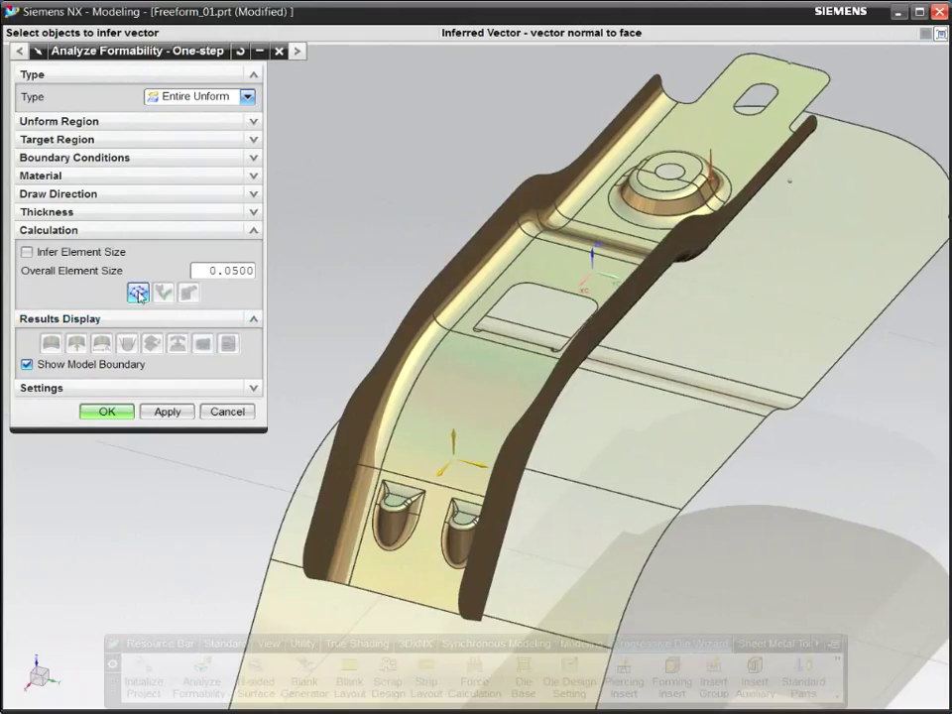
# Run the Entire Unform formability analysis on Freeform_01 with an element size of 0.05 and display the flattened mesh
pyautogui.click(138, 292)
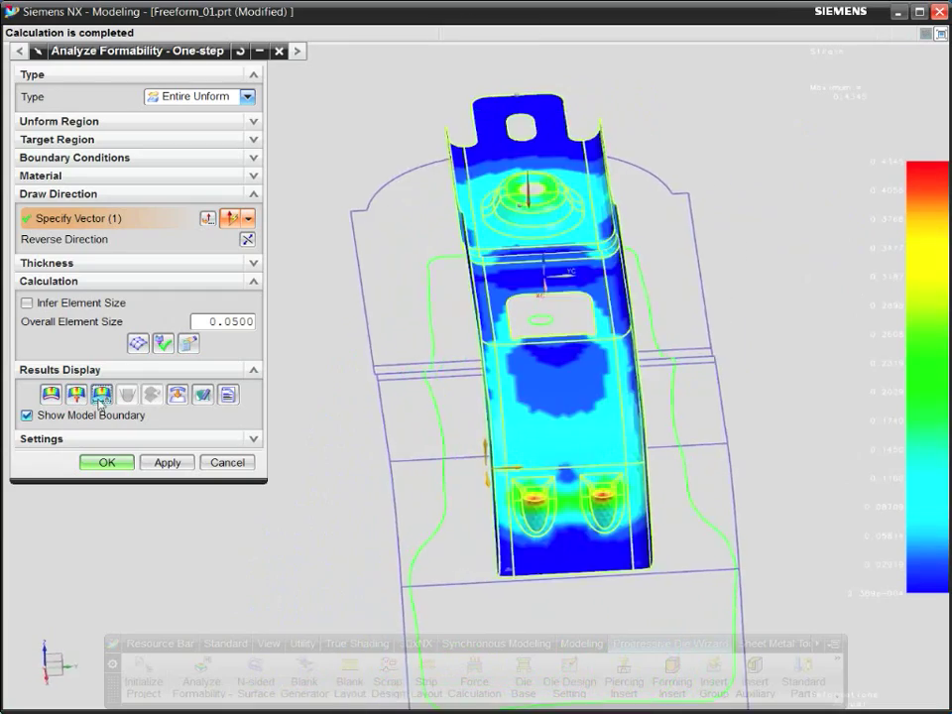
pyautogui.click(174, 397)
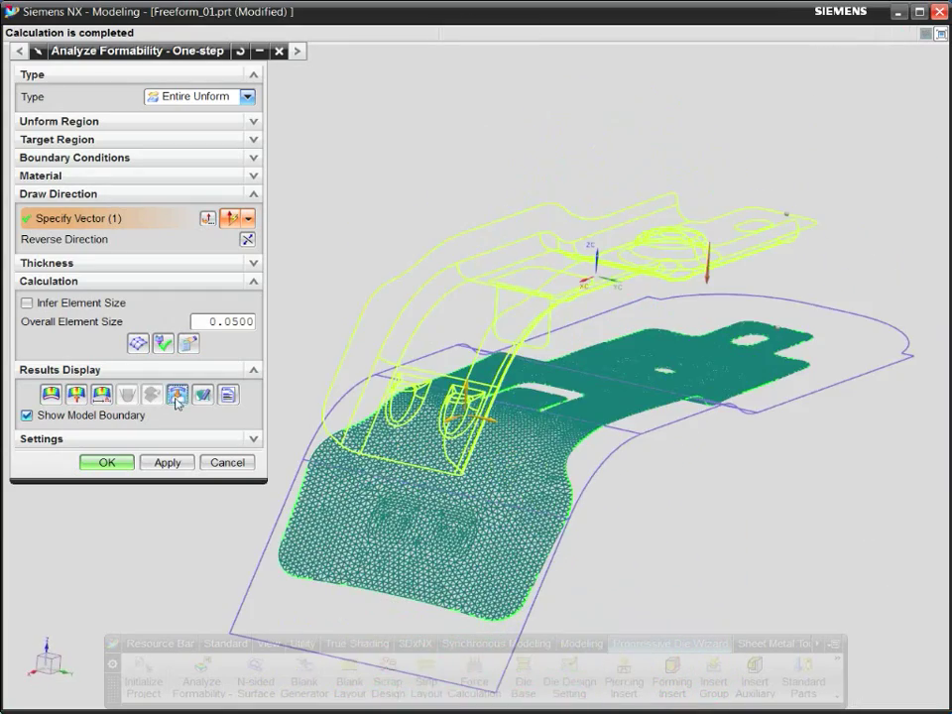
pyautogui.click(109, 463)
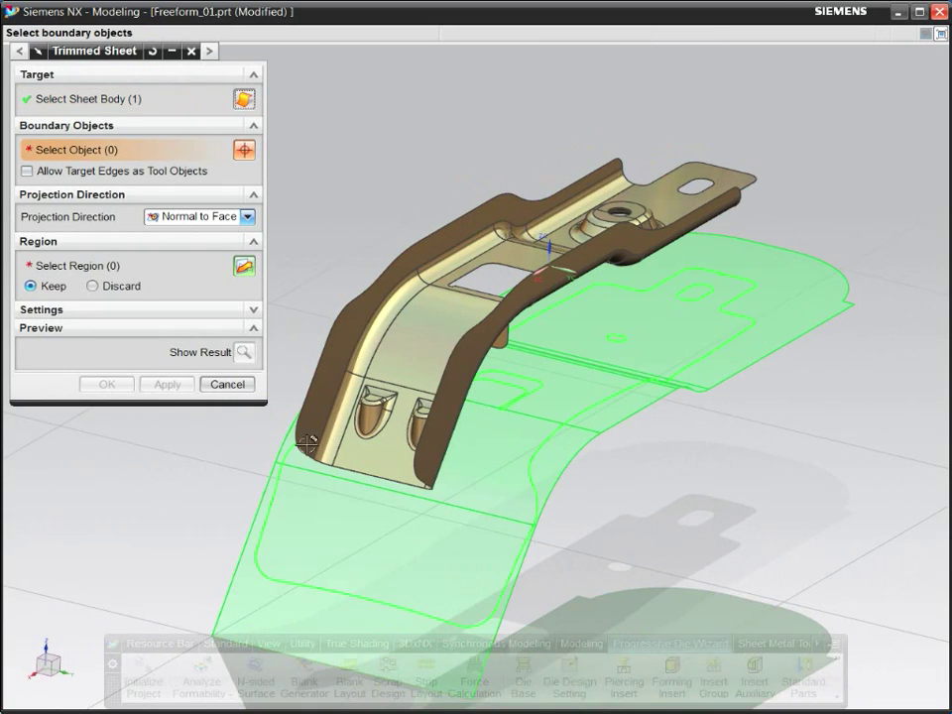
# Trim the lower sheet body with the unformed outline curves, projected normal to face, keeping the inner region
pyautogui.click(361, 599)
pyautogui.click(100, 266)
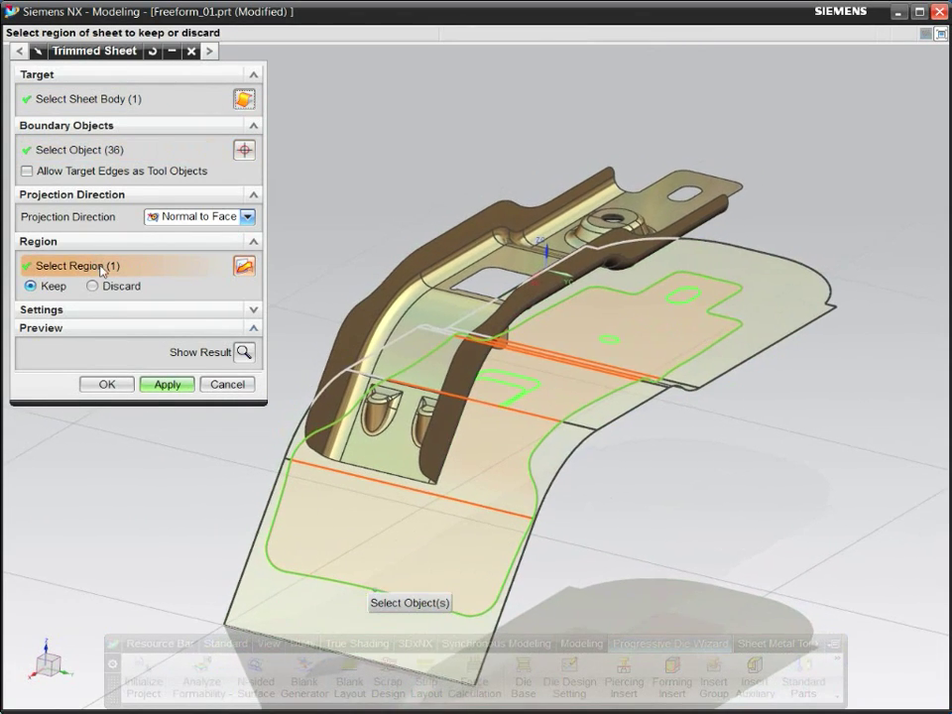
pyautogui.click(107, 385)
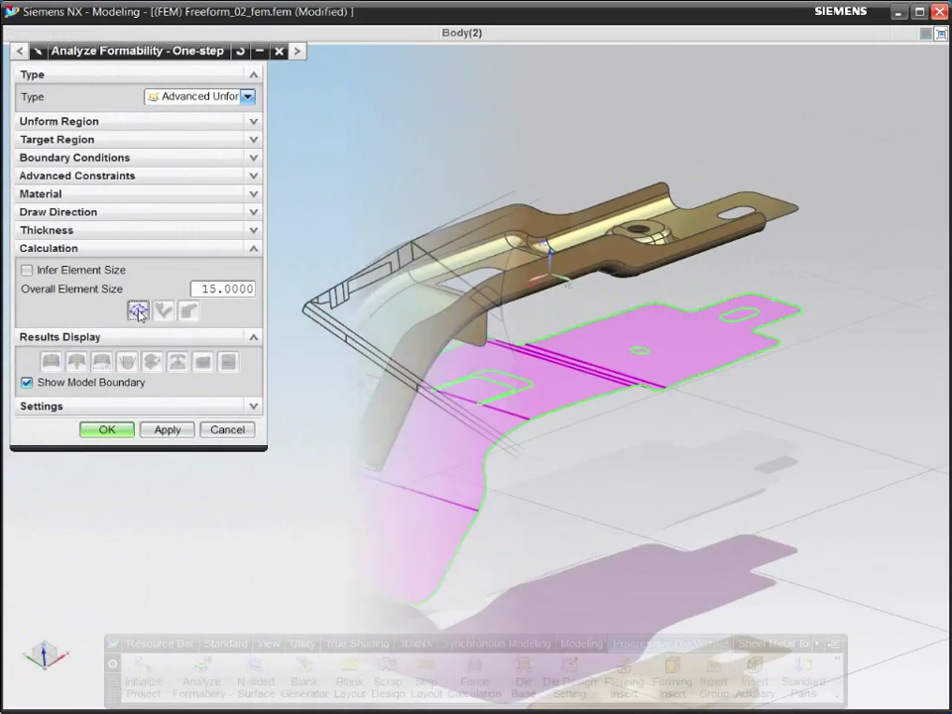
# Run the Advanced Unform analysis on the fender panel with element size 15 and display its thickness, springback and flattened blank results
pyautogui.click(139, 313)
pyautogui.click(188, 313)
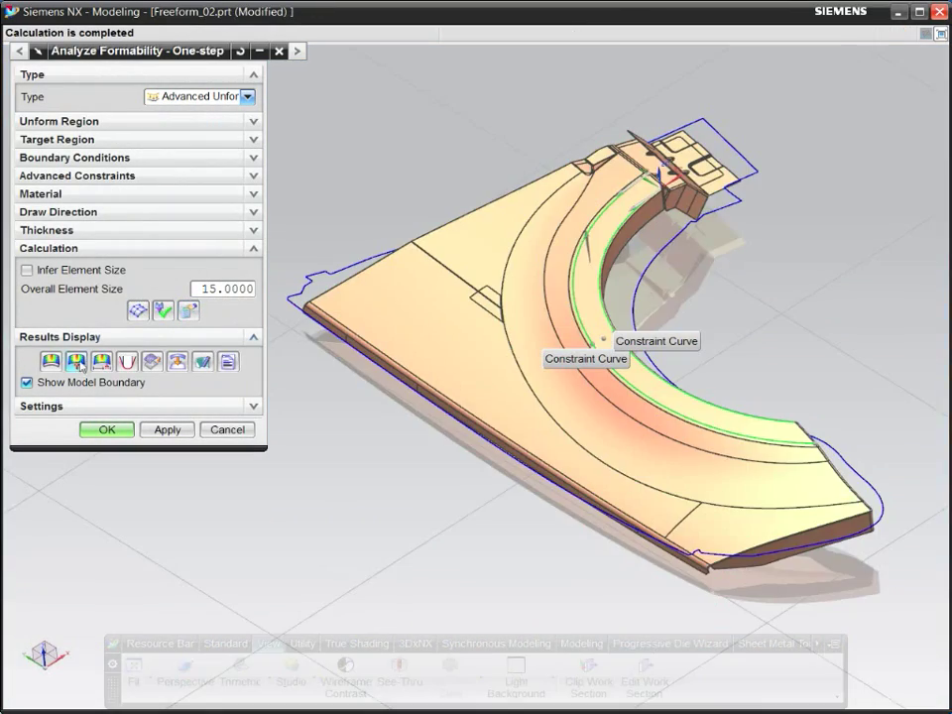
pyautogui.click(51, 361)
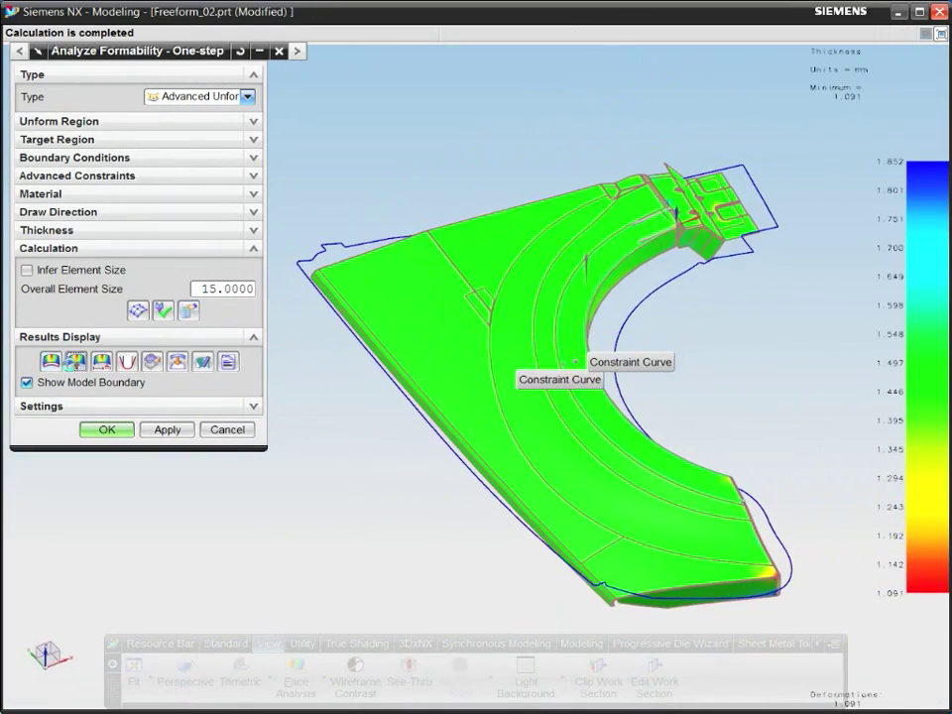
pyautogui.click(76, 361)
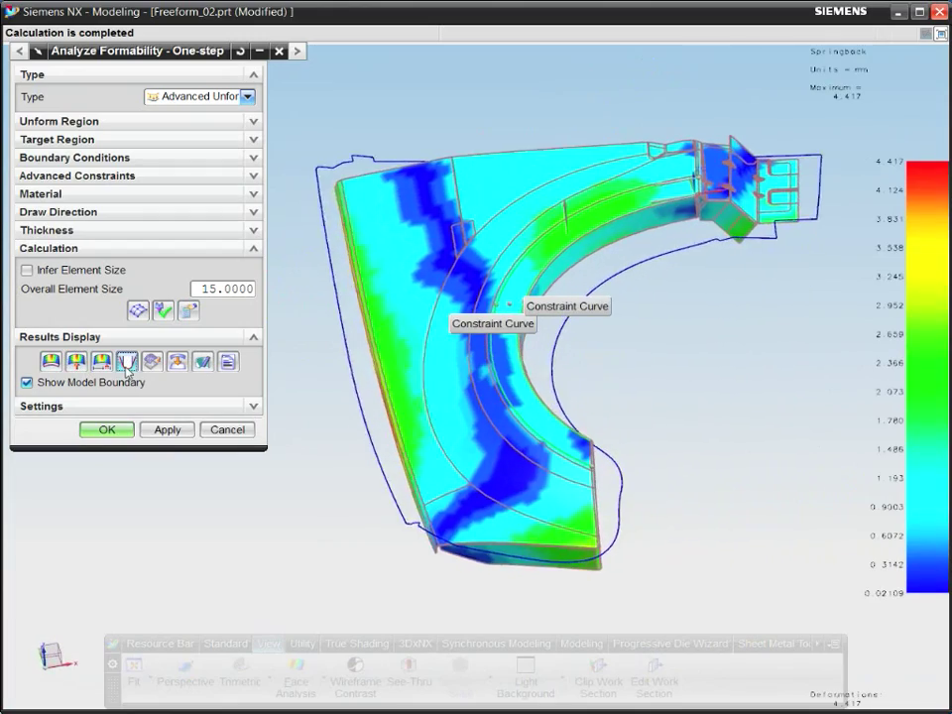
pyautogui.click(176, 362)
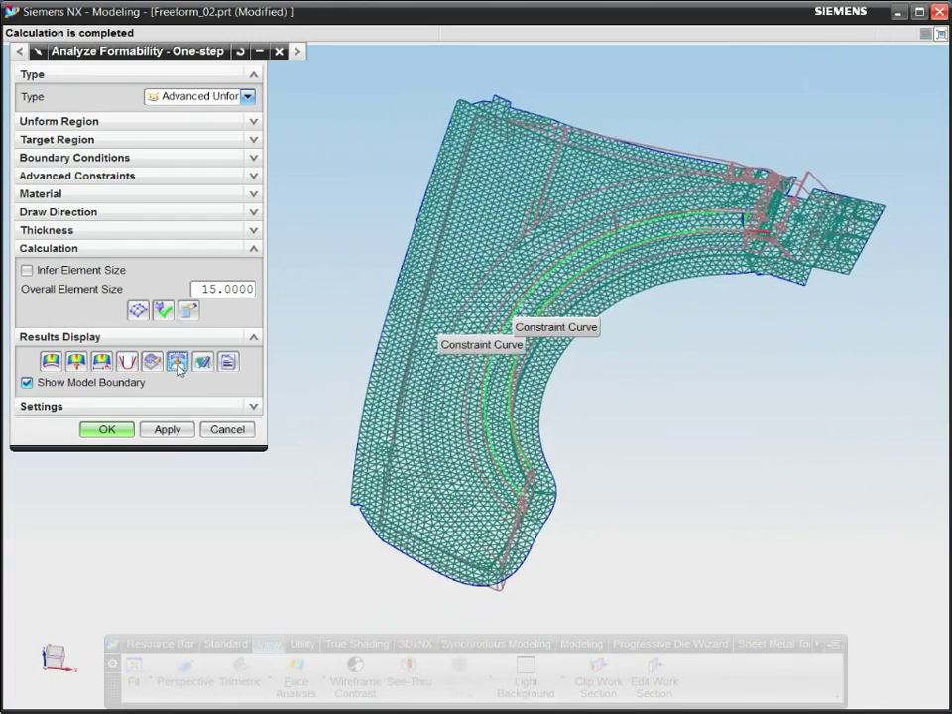
pyautogui.click(102, 429)
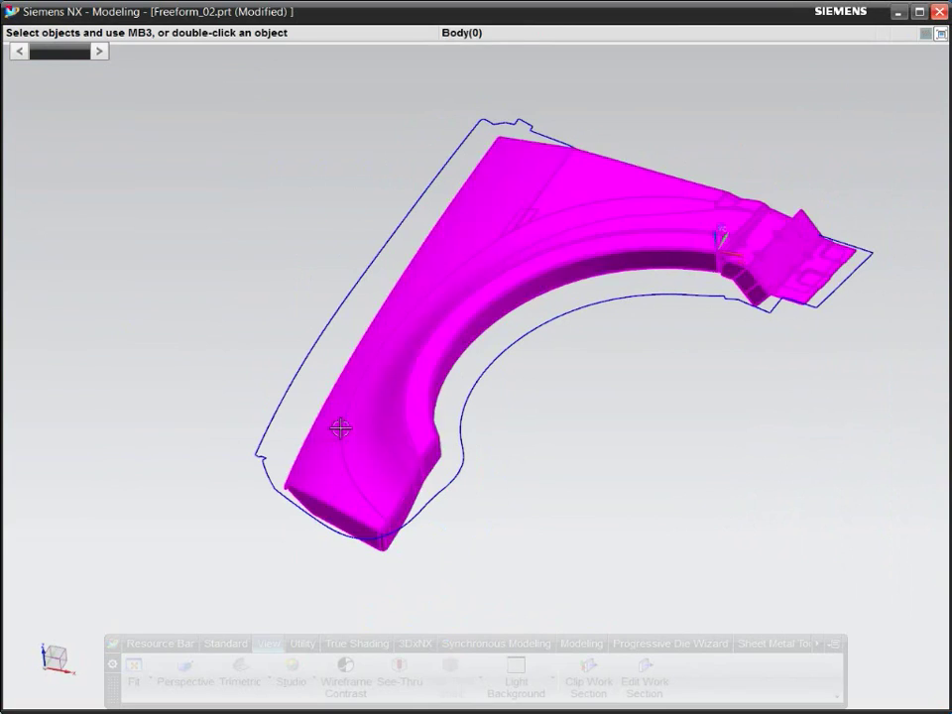
# Hide the formed fender panel and fill the closed blank outline with a trimmed N-Sided Surface
pyautogui.click(340, 428)
pyautogui.hotkey('ctrl', 'b')
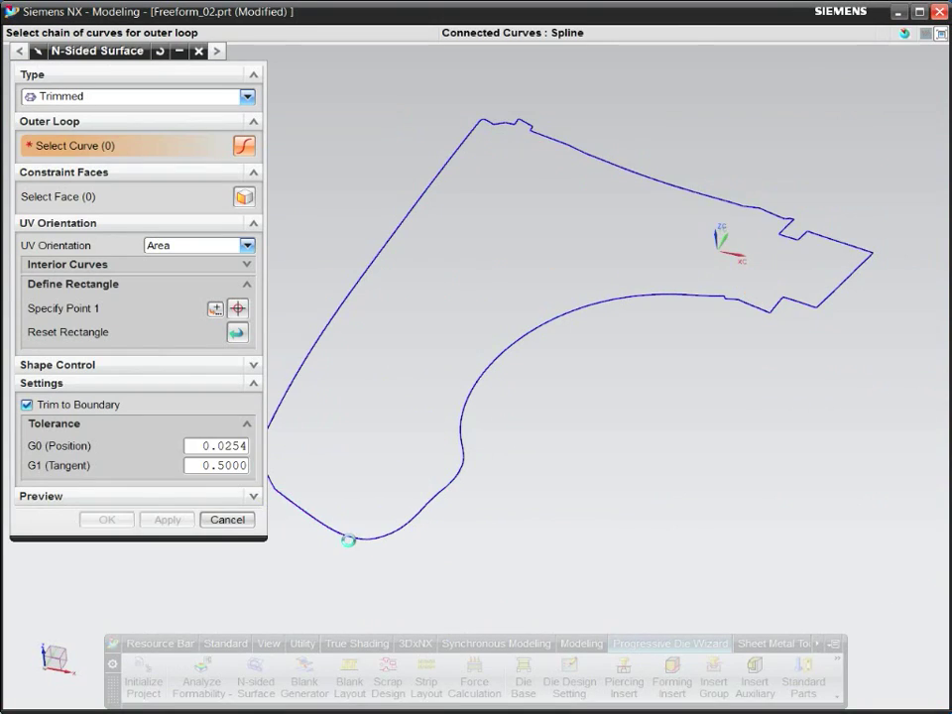
pyautogui.click(346, 538)
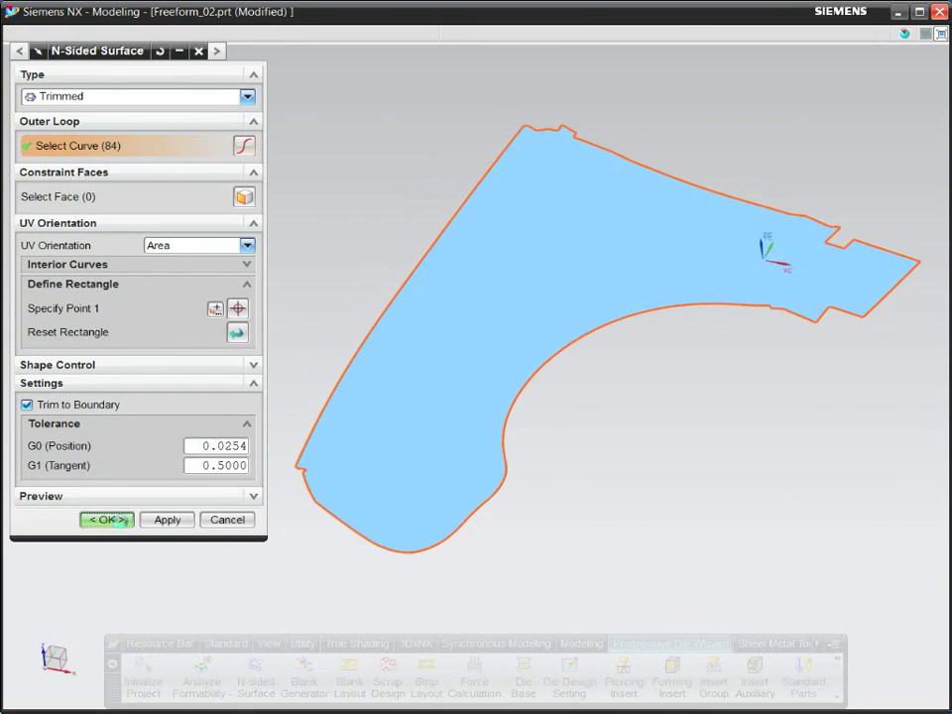
pyautogui.click(109, 518)
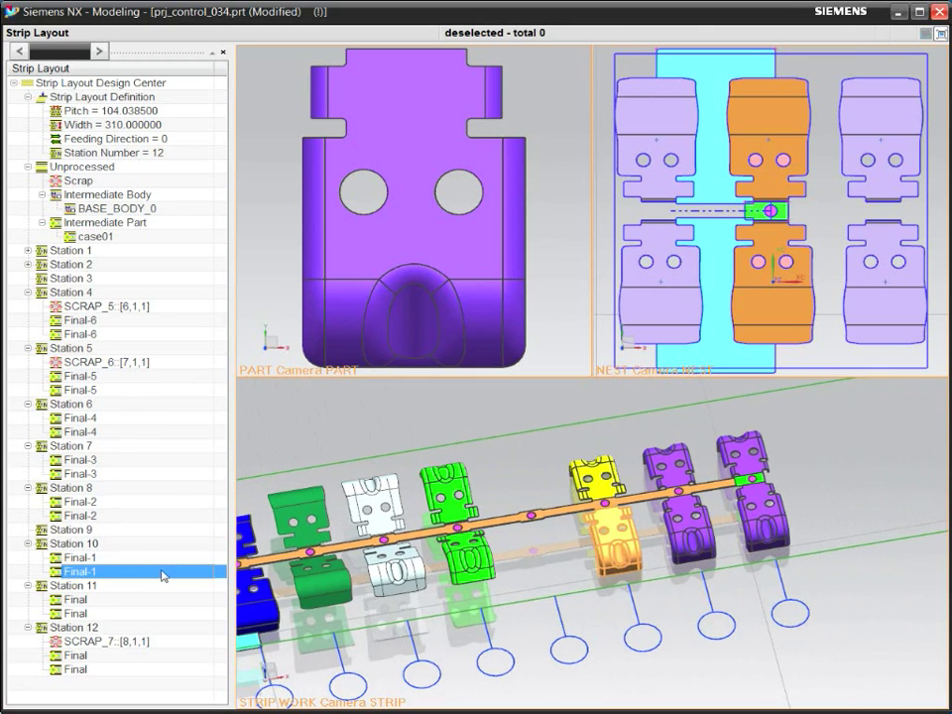
# Move the Final-1 parts from Station 10 to Station 9 and copy the two Final parts of Station 11
pyautogui.moveTo(160, 567); pyautogui.dragTo(153, 535)
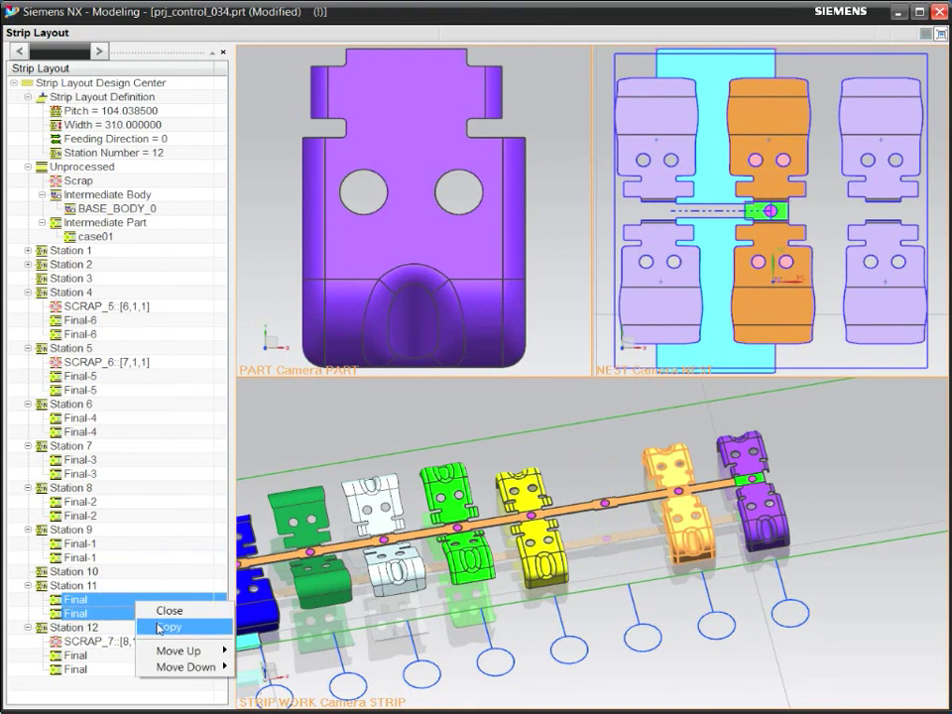
pyautogui.click(163, 616)
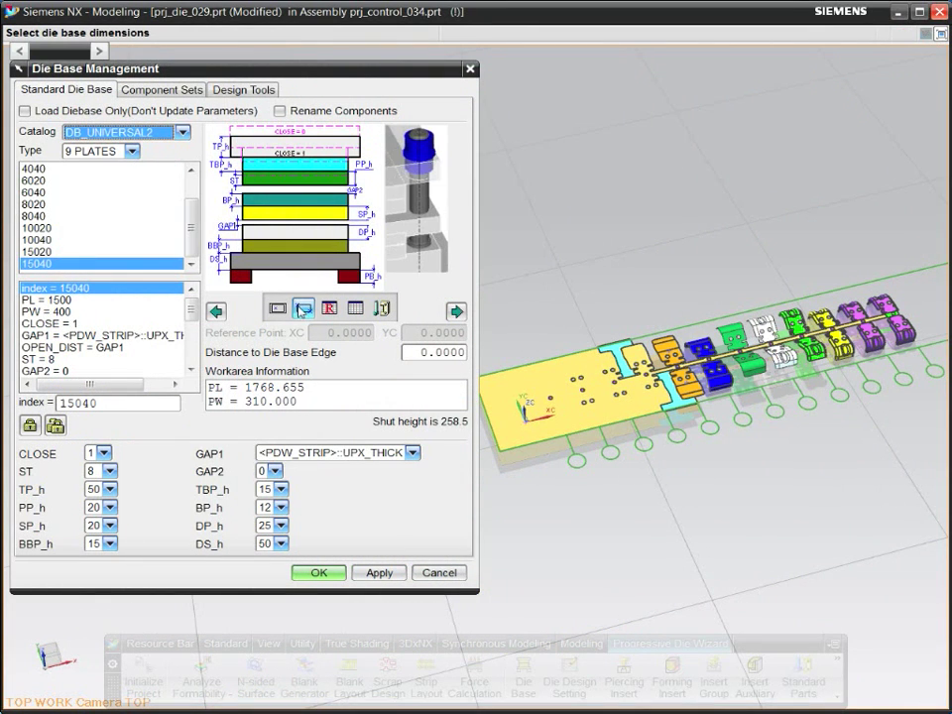
# Define the work area of the 9 PLATES DB_UNIVERSAL2 die base by two corner points around the strip layout
pyautogui.click(302, 308)
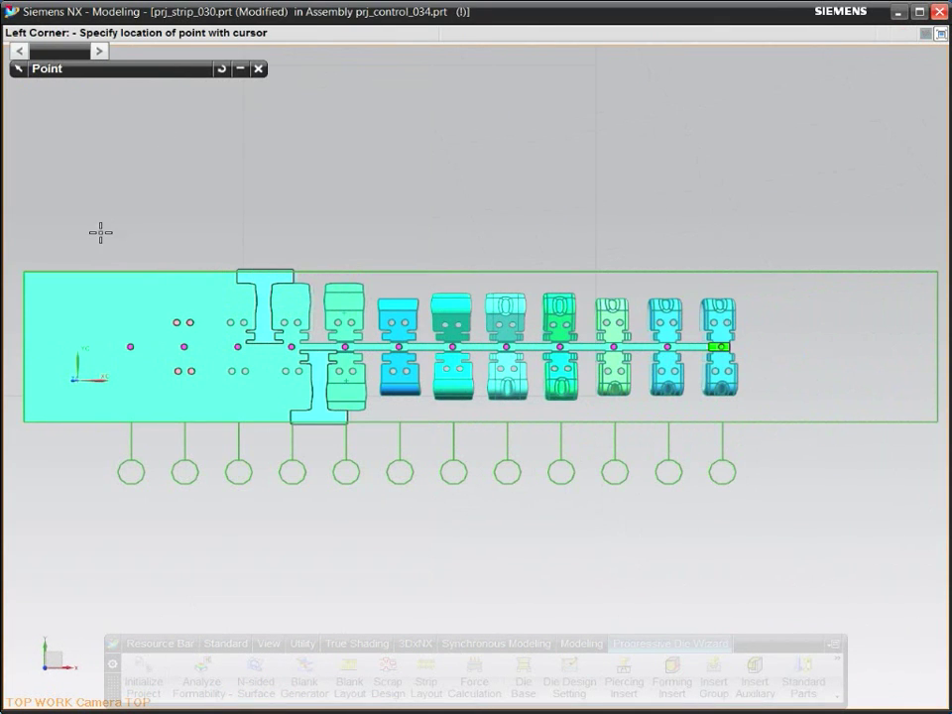
pyautogui.click(698, 478)
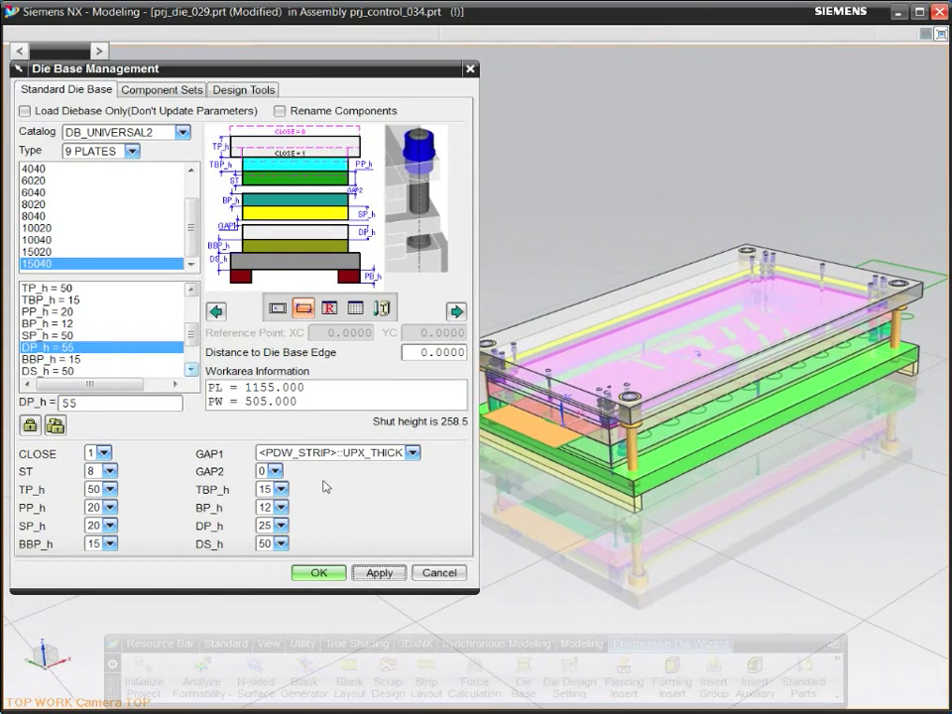
# Split the whole sub-diebase along the X direction near the strip's middle into plate lengths of 779 and 419 with a gap of 2
pyautogui.click(236, 93)
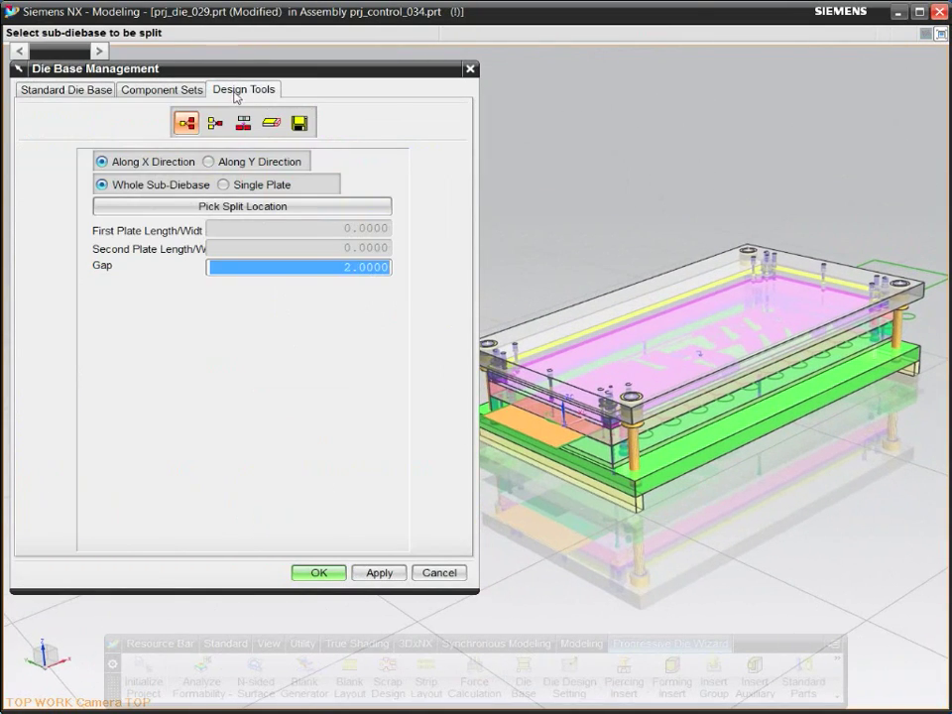
pyautogui.click(700, 424)
pyautogui.click(278, 205)
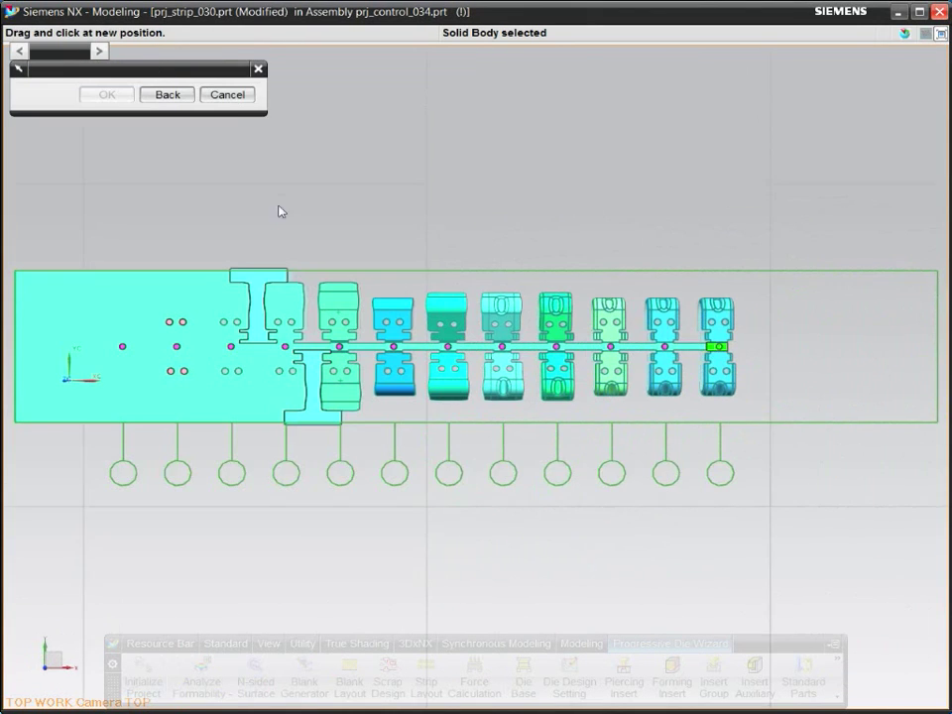
pyautogui.click(477, 343)
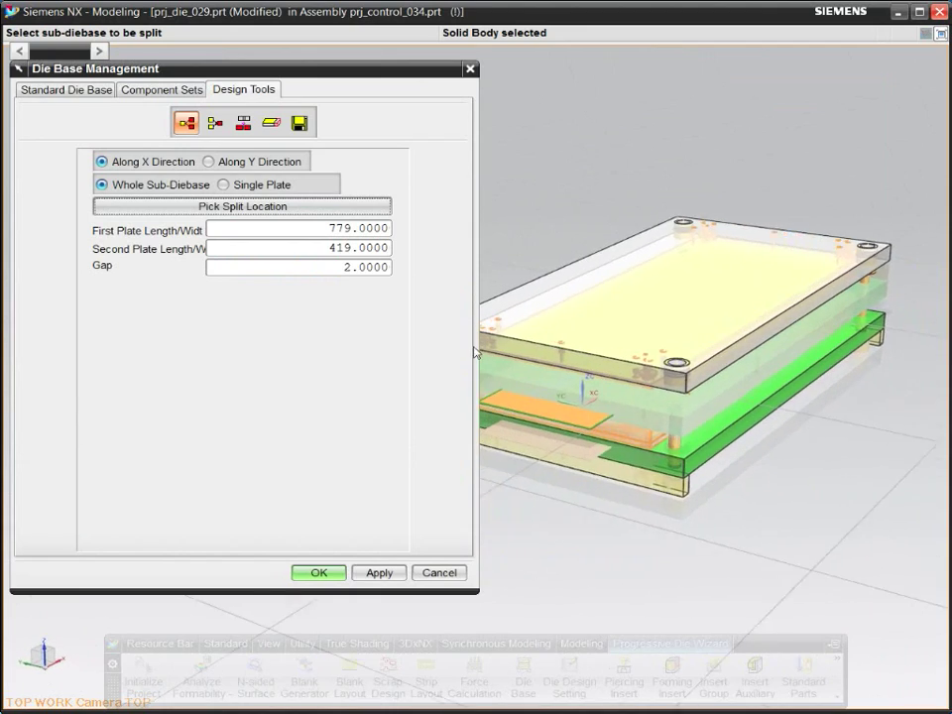
pyautogui.middleClick(315, 535)
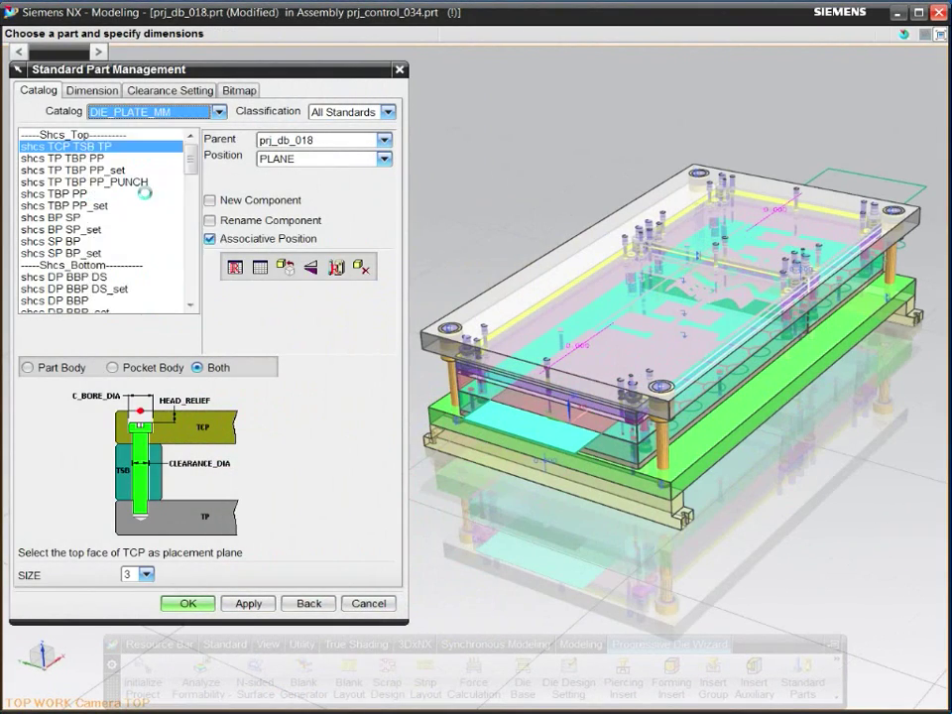
# Add a Type 2 Parallel Bar to the die base at X, Y, Z 0 and reposition it beneath the die shoe
pyautogui.click(508, 472)
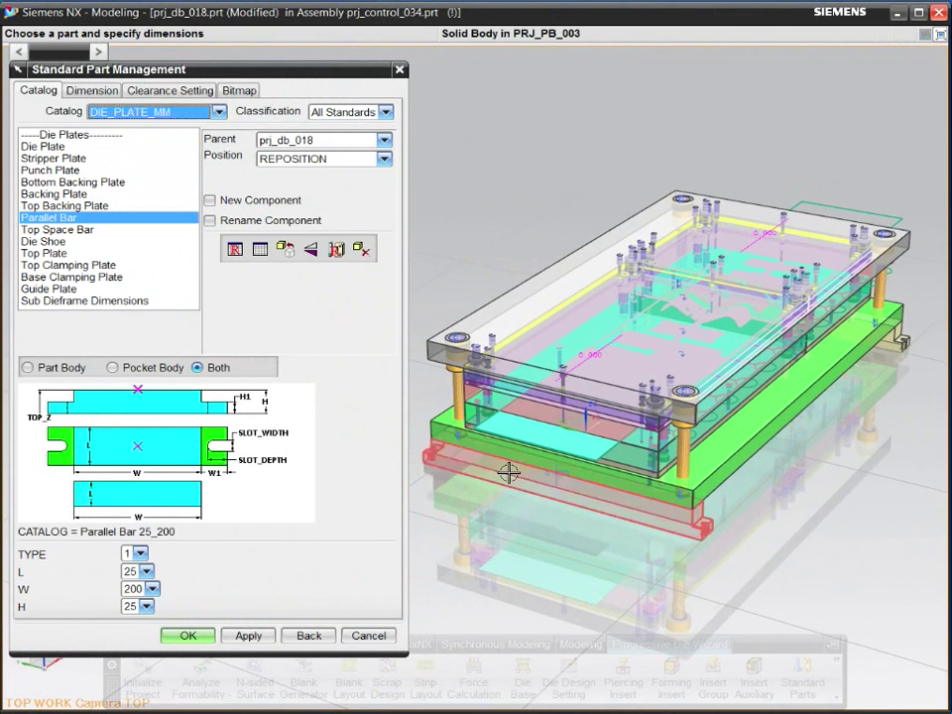
pyautogui.moveTo(506, 498); pyautogui.dragTo(422, 451, button='middle')
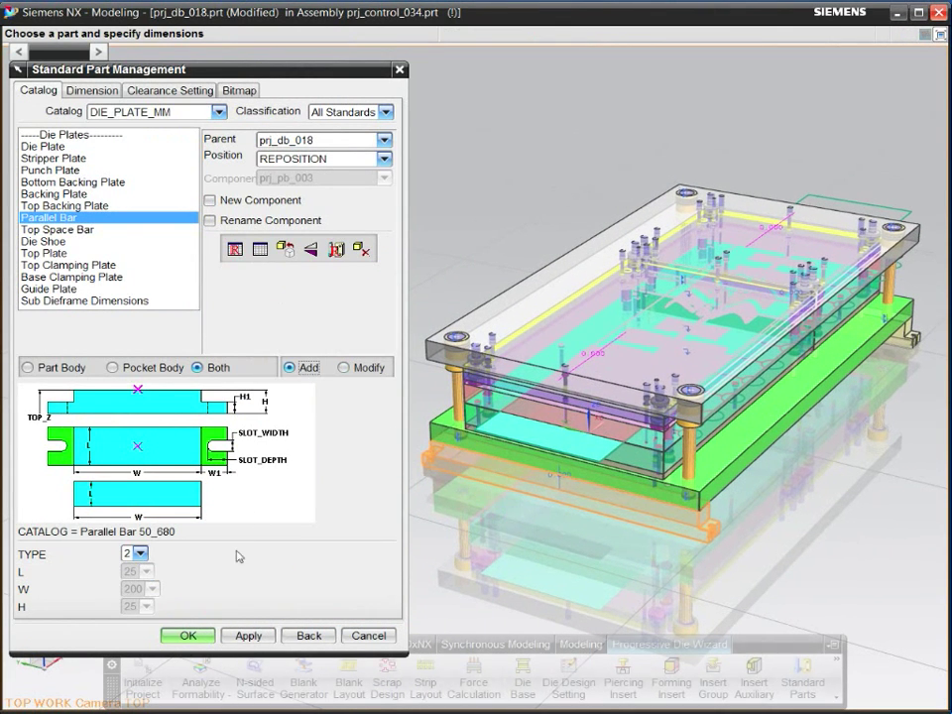
pyautogui.click(187, 635)
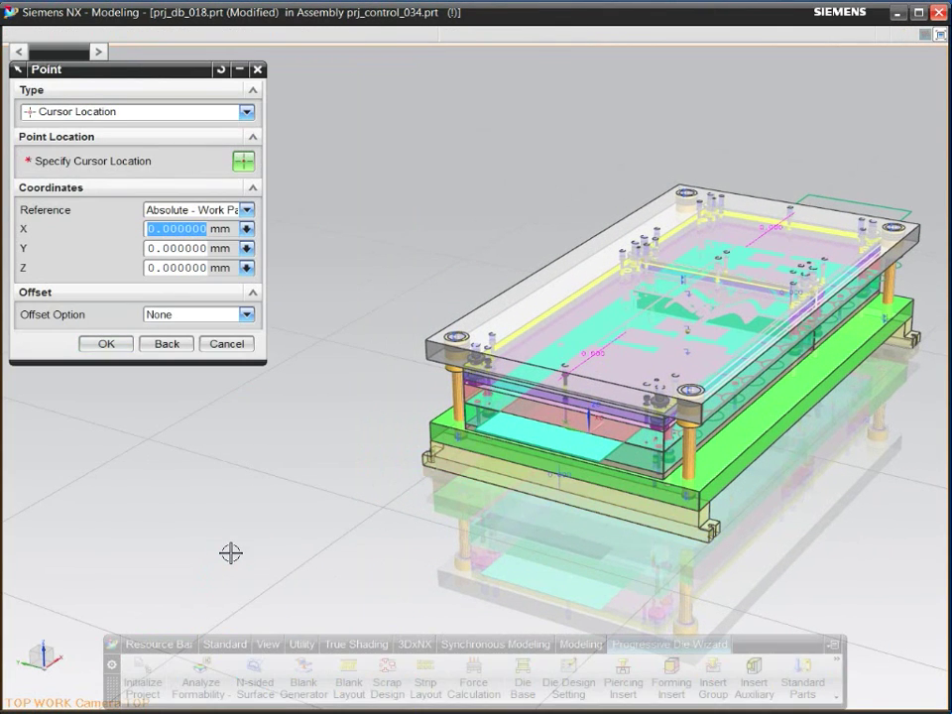
pyautogui.click(111, 343)
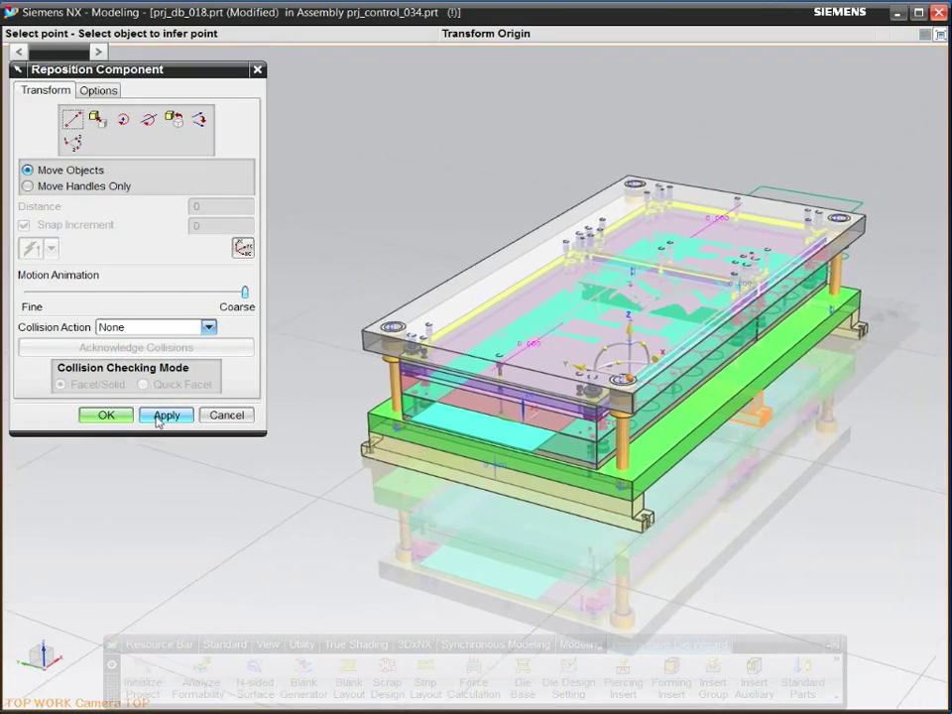
pyautogui.moveTo(632, 345); pyautogui.dragTo(654, 333)
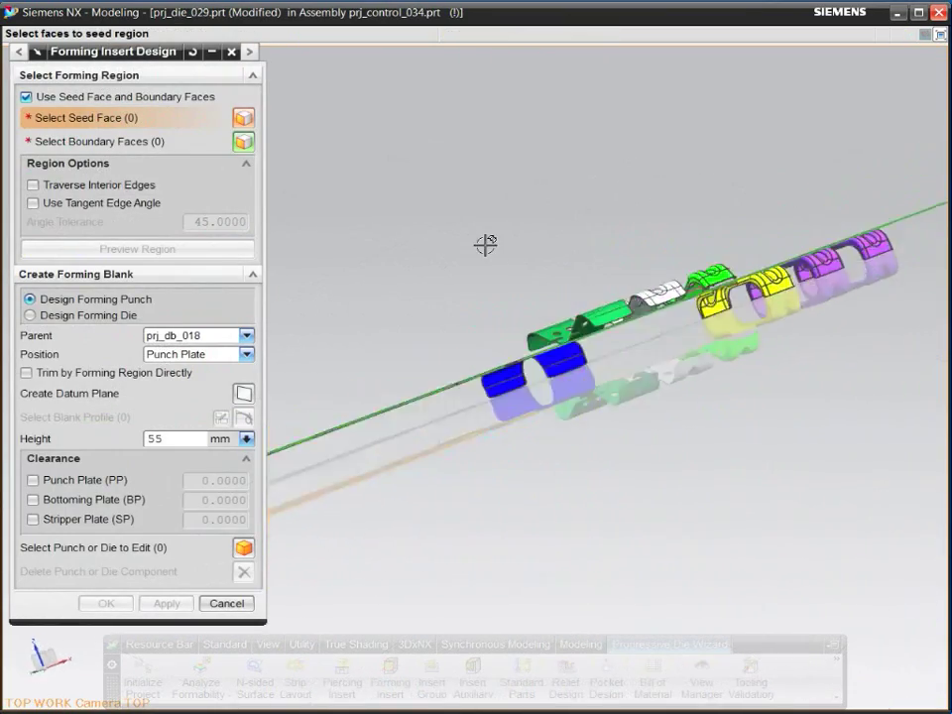
# Define the forming region on the upper green part with a seed face and a boundary face, and preview it
pyautogui.scroll(5, 488, 250)
pyautogui.scroll(5, 586, 368)
pyautogui.click(580, 334)
pyautogui.click(604, 452)
pyautogui.click(138, 248)
# Set up a forming die insert with parent prj_die_029 at the Die Plate position and create its datum plane
pyautogui.click(30, 314)
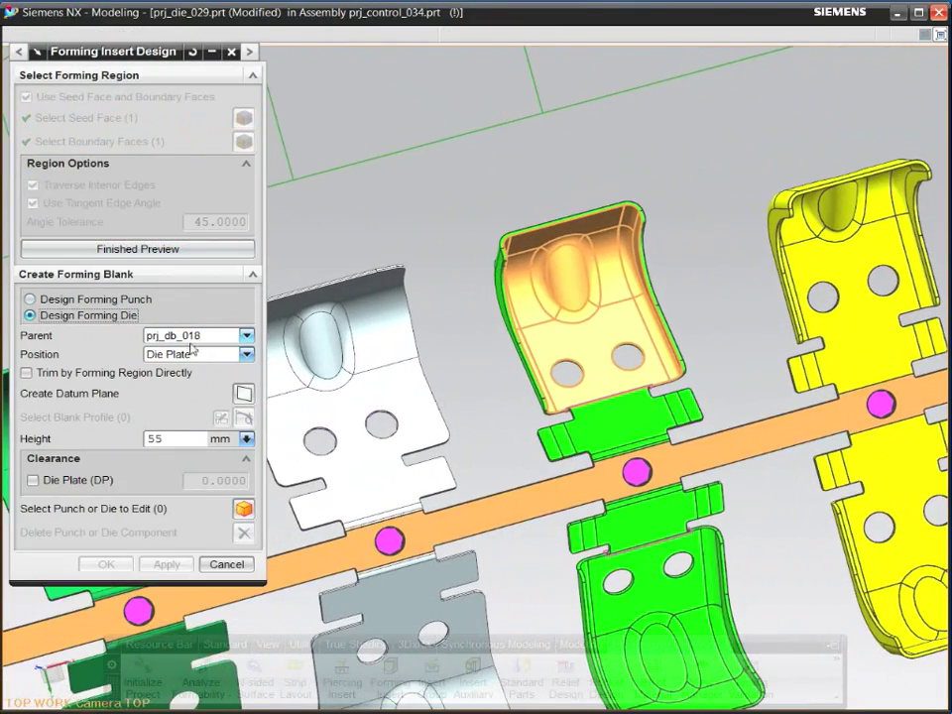
pyautogui.click(191, 337)
pyautogui.click(195, 383)
pyautogui.click(243, 394)
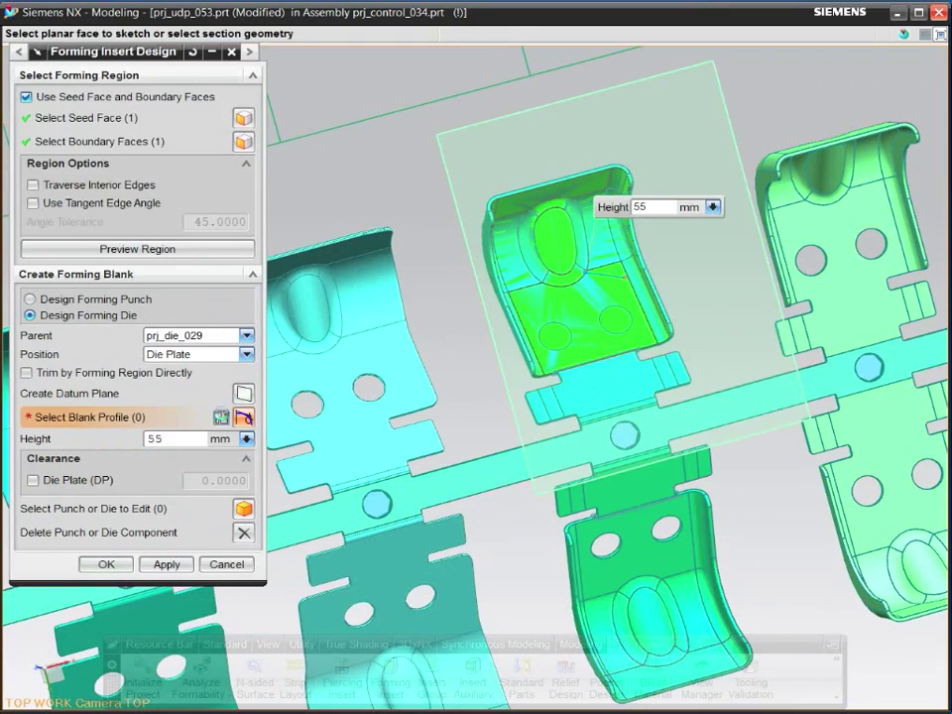
# Sketch a rectangular blank profile of 83 by 100 around the forming region and create the forming die insert with height 55 mm
pyautogui.click(221, 417)
pyautogui.click(167, 270)
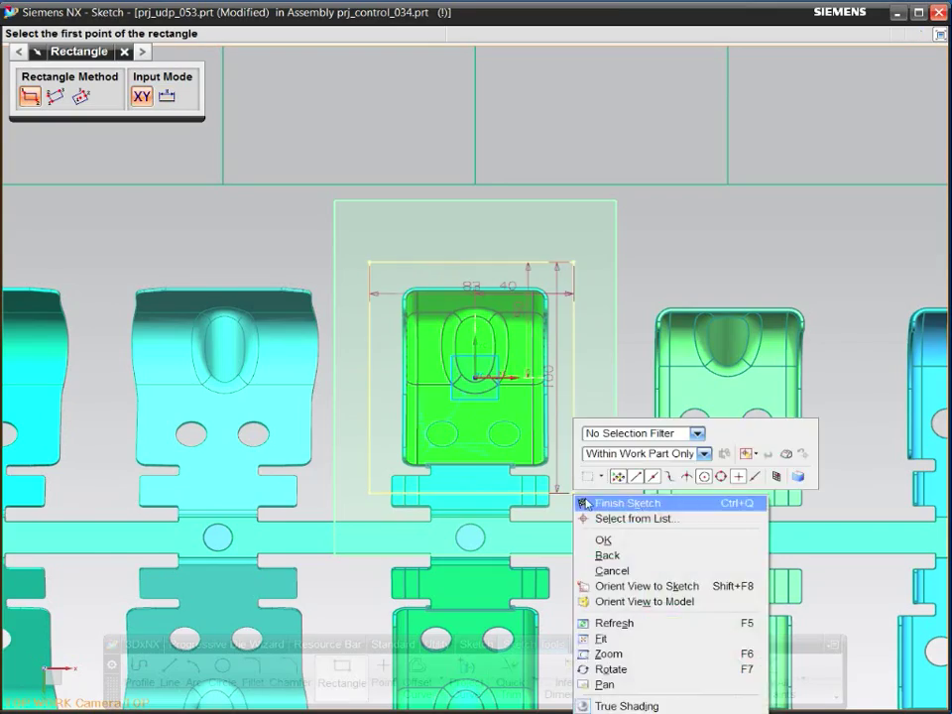
pyautogui.click(572, 494)
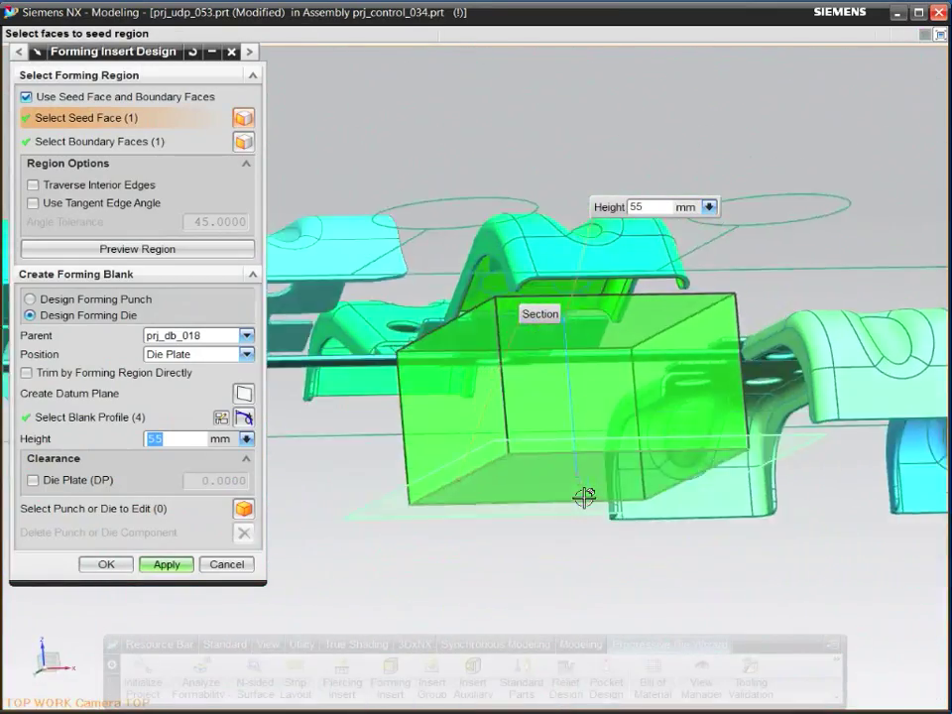
pyautogui.click(166, 564)
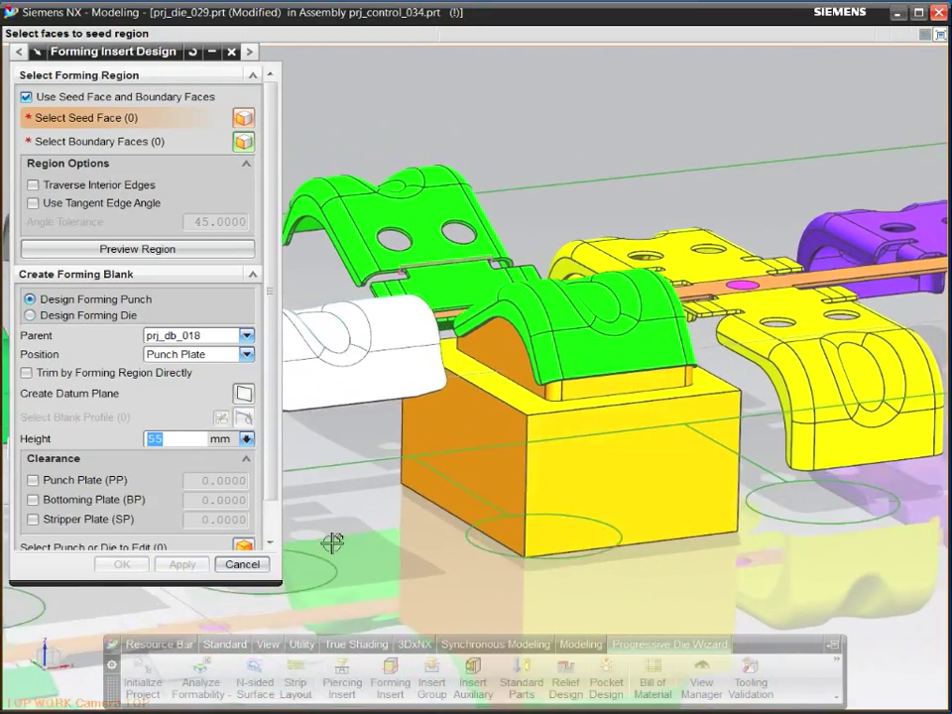
pyautogui.click(227, 564)
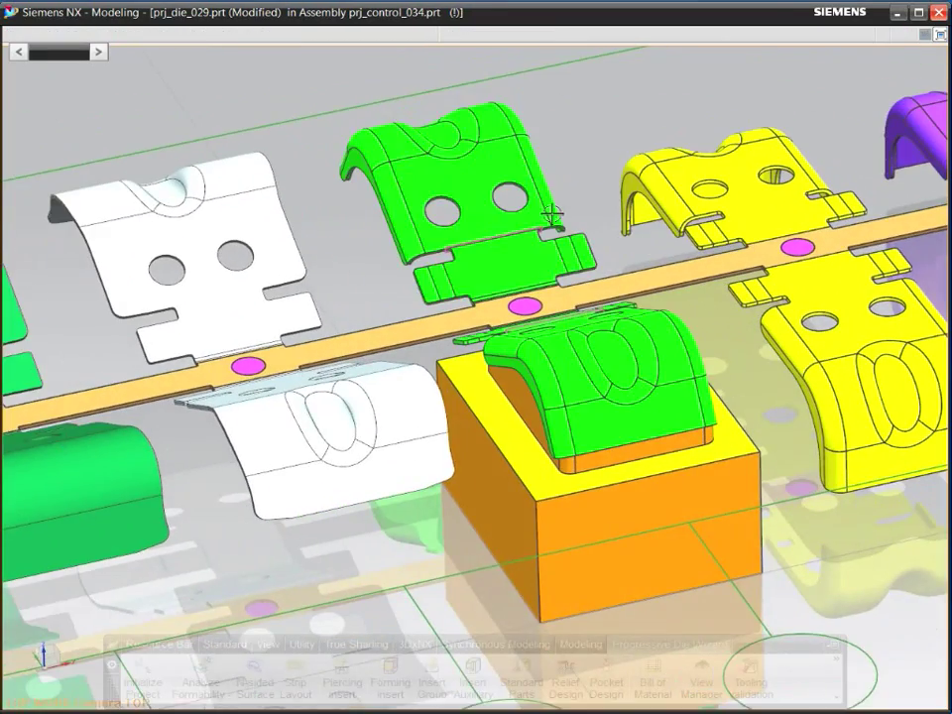
# Add a Flange insert shank to the top edge of the cream bending punch, with L 15, W 8, H 40 and F_H 45
pyautogui.click(698, 673)
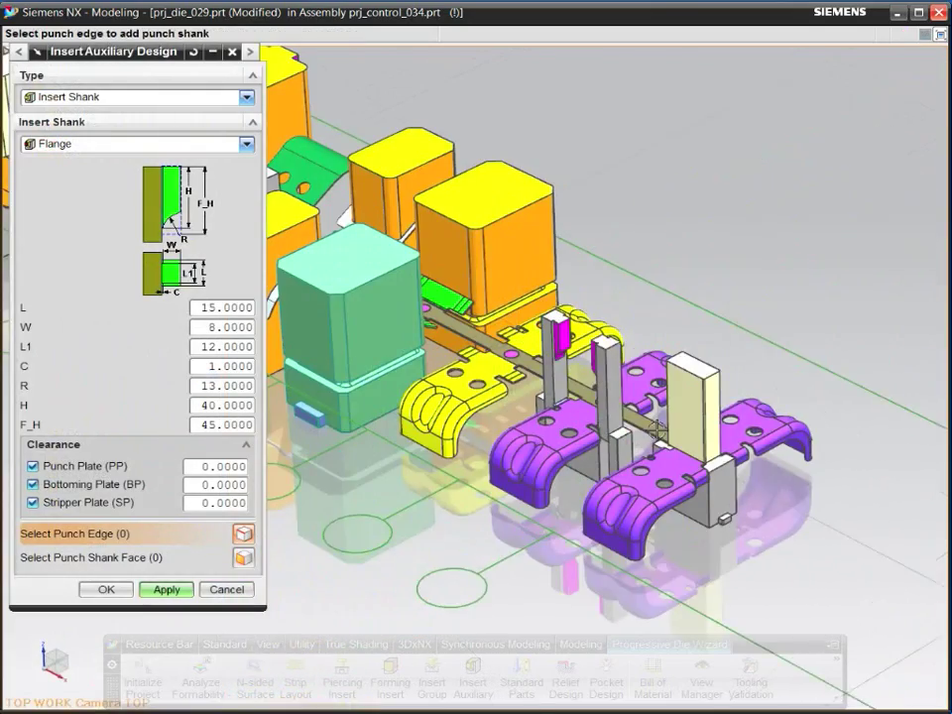
pyautogui.click(667, 378)
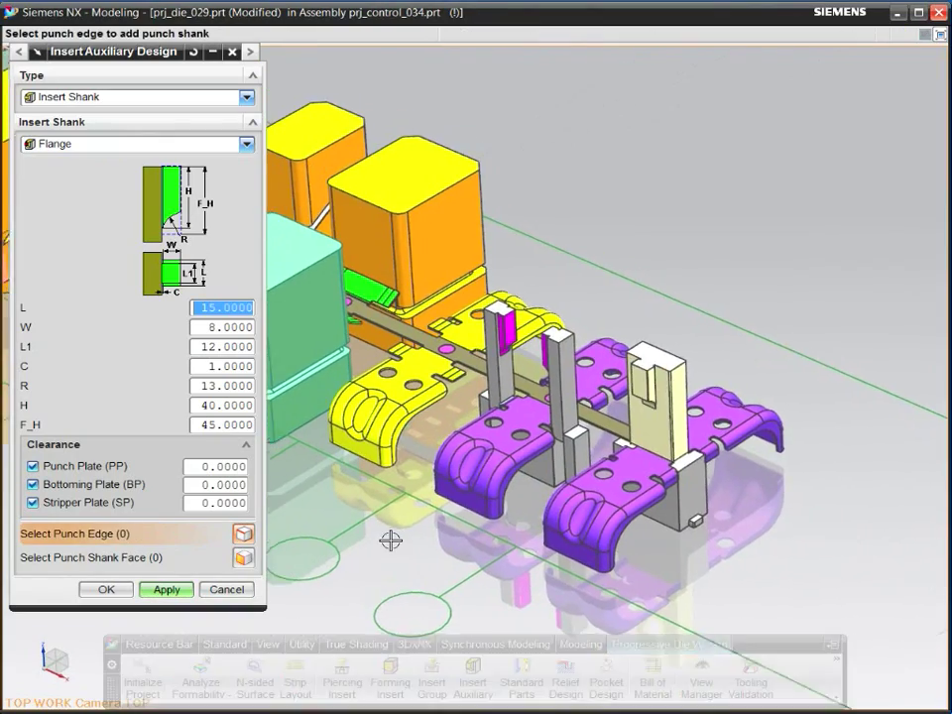
# Add Heel shanks with L 30, W 8, R 1, H 10 and clearance 1 to the top edges of two front forming punches
pyautogui.click(246, 144)
pyautogui.click(119, 186)
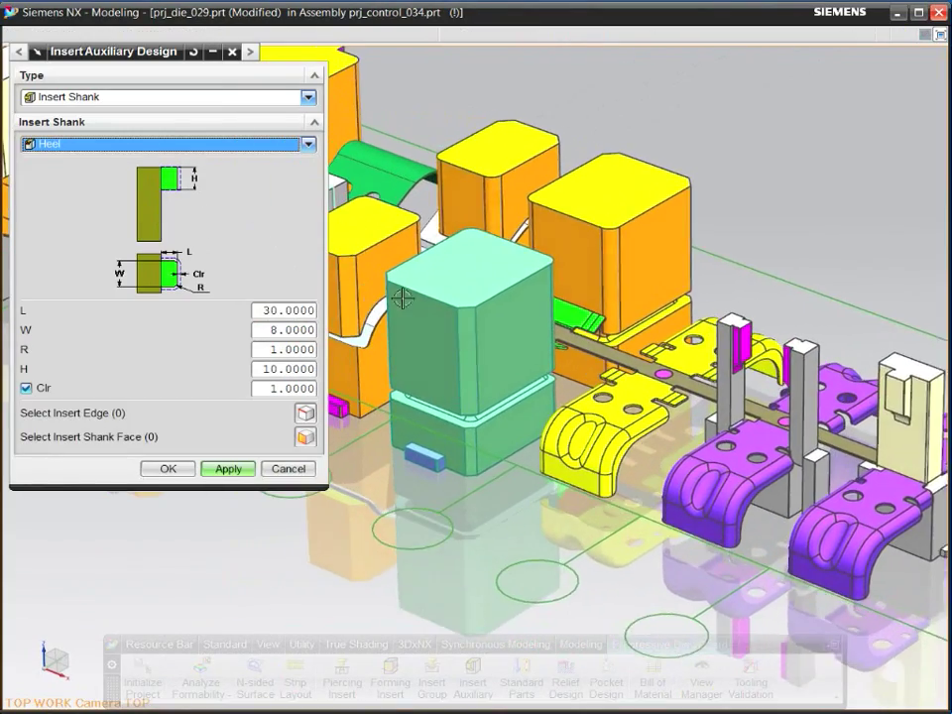
pyautogui.click(414, 297)
pyautogui.click(228, 468)
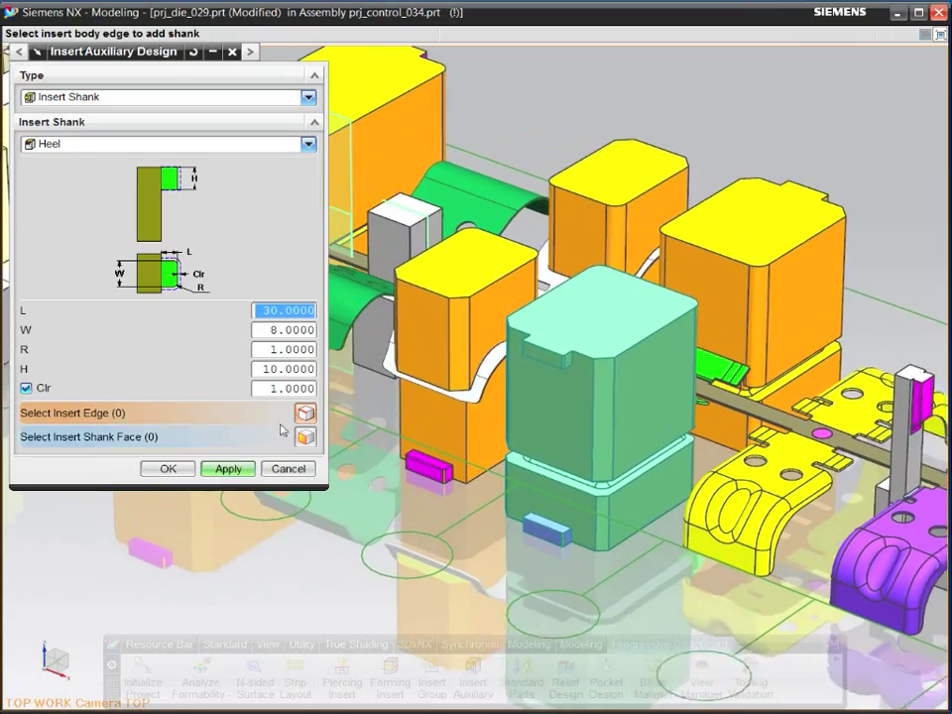
pyautogui.click(432, 287)
pyautogui.click(228, 468)
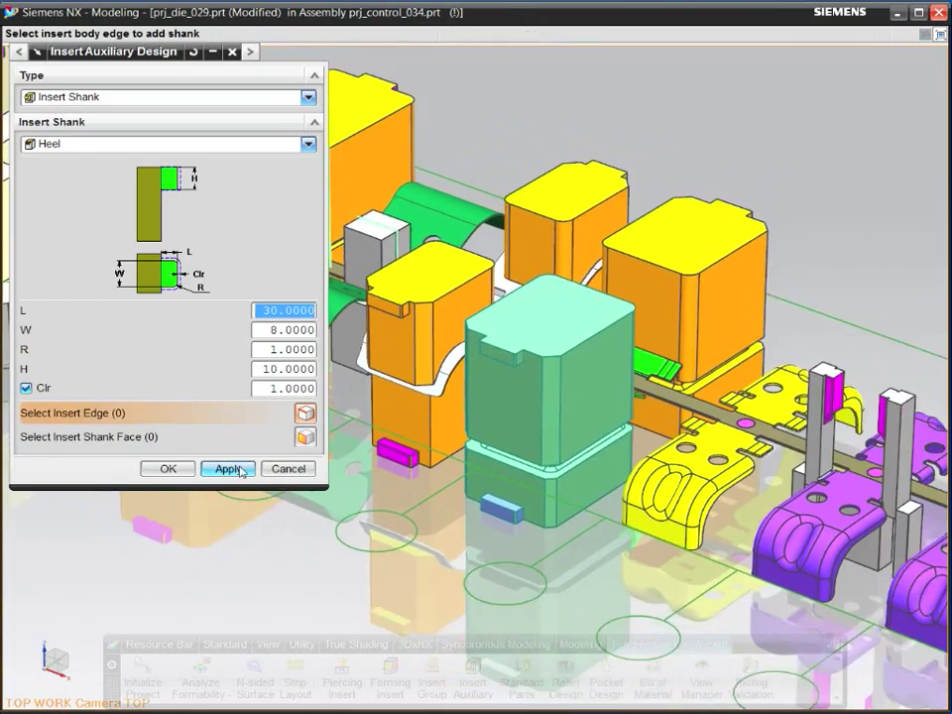
pyautogui.click(288, 468)
# Create a bounding-box relief around the front formed part after the forming inserts, with clearance 0.1 and radius 1 mm
pyautogui.click(565, 678)
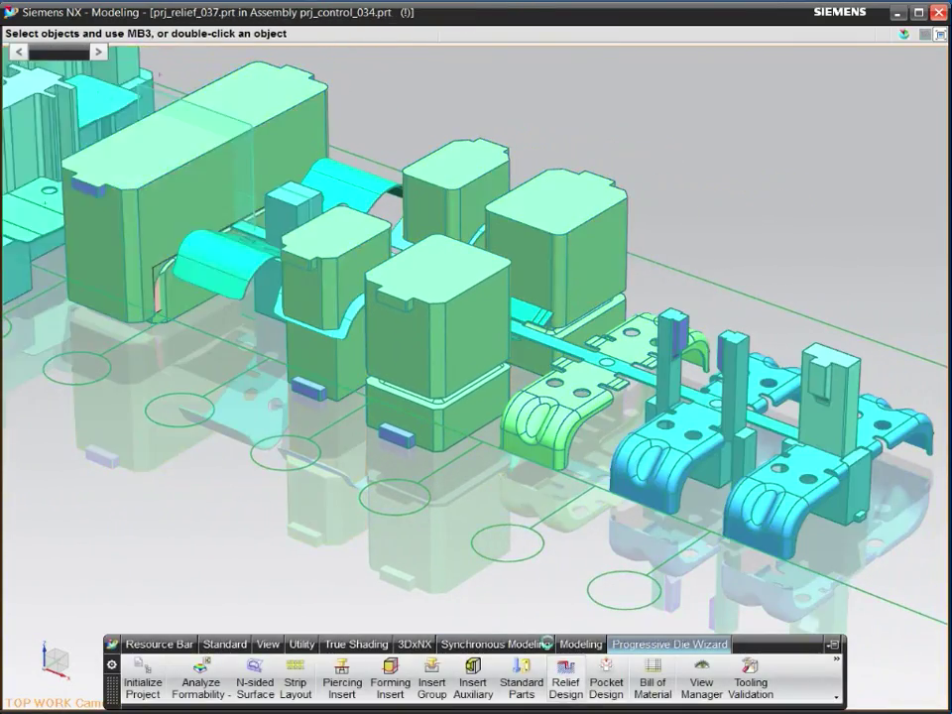
pyautogui.scroll(2, 598, 396)
pyautogui.scroll(1, 631, 417)
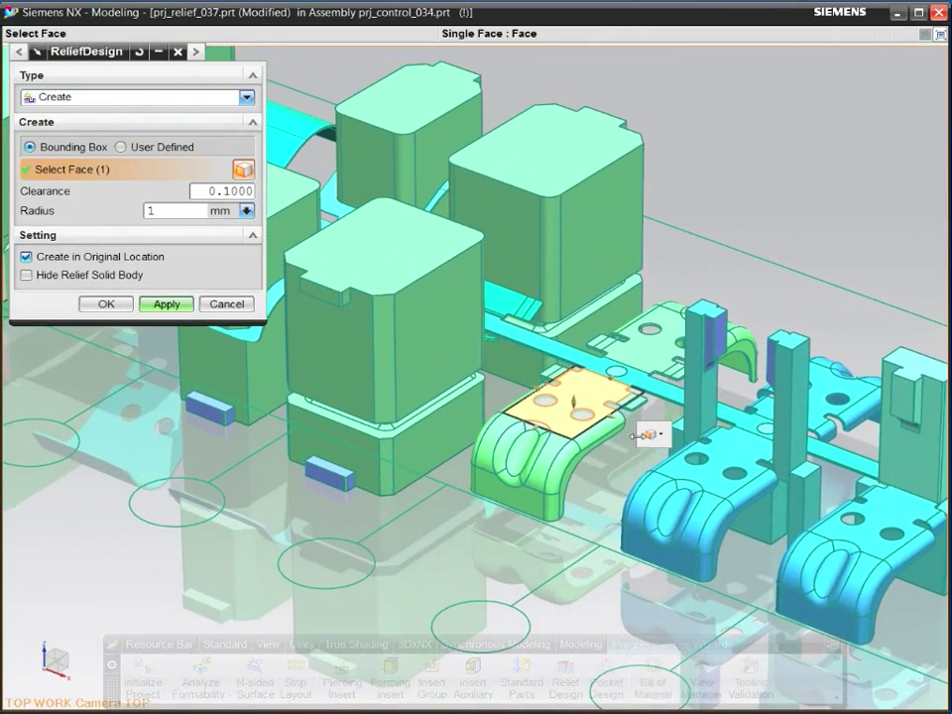
pyautogui.click(553, 509)
pyautogui.moveTo(553, 509); pyautogui.dragTo(613, 473, button='middle')
pyautogui.scroll(-3, 569, 503)
pyautogui.click(166, 305)
# Copy the relief solid to the following stations with the number of copies set to 2
pyautogui.click(165, 97)
pyautogui.click(169, 132)
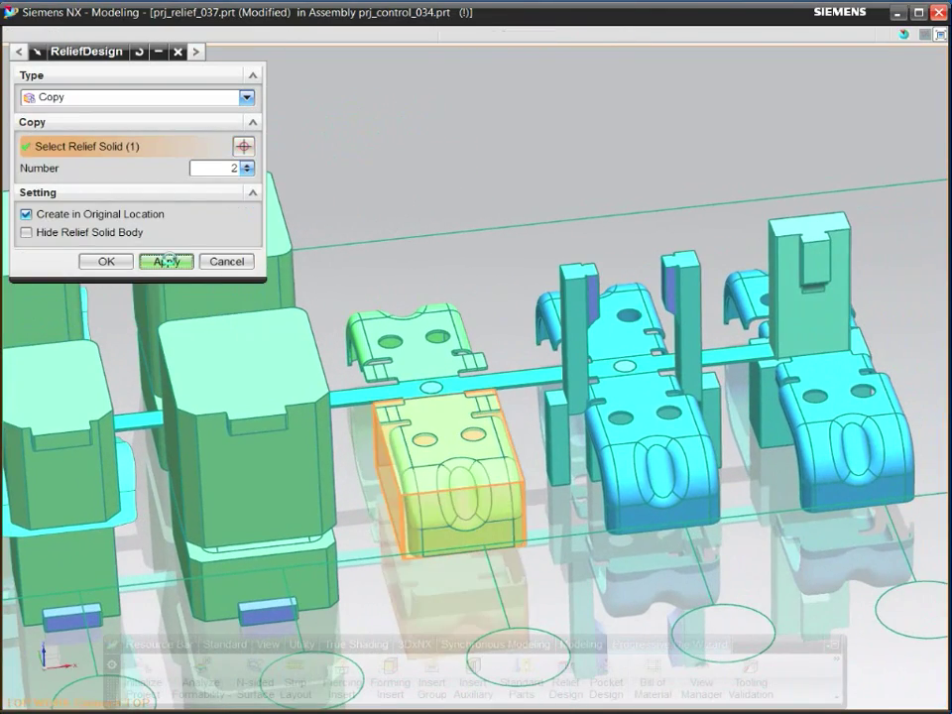
pyautogui.click(166, 261)
pyautogui.click(226, 260)
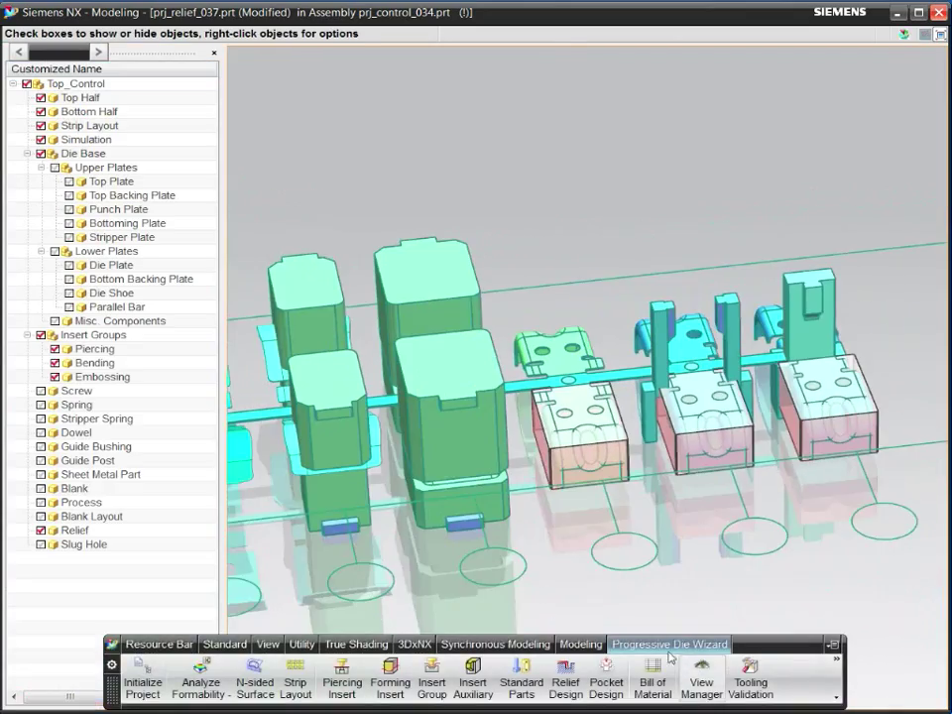
# Show the die plate and subtract pockets from it, using all intersecting components as tools with reference set Both
pyautogui.click(68, 265)
pyautogui.click(608, 670)
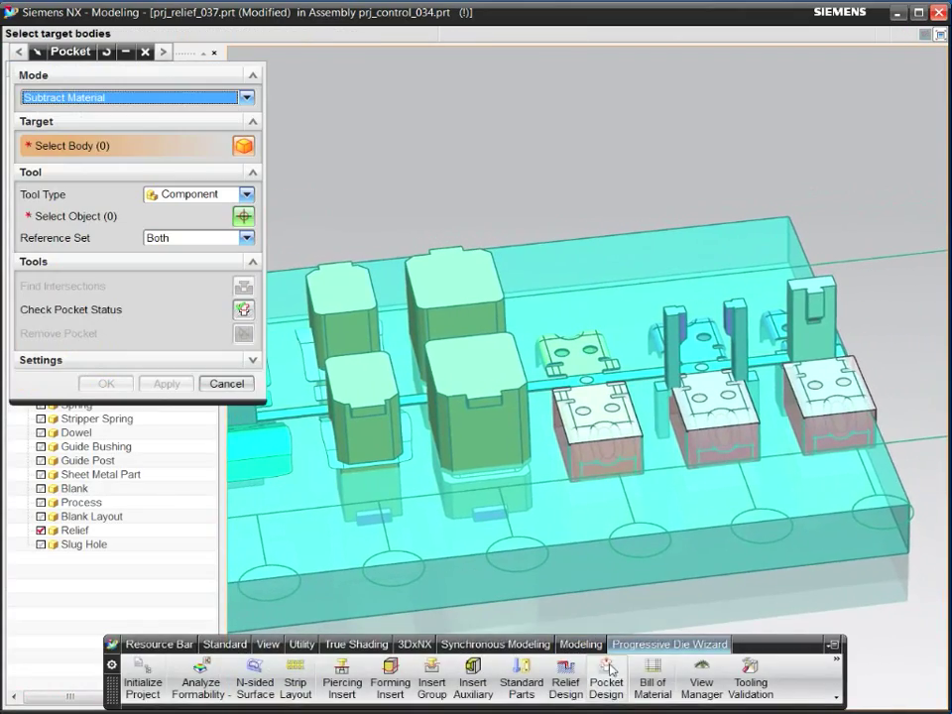
pyautogui.click(502, 490)
pyautogui.click(243, 288)
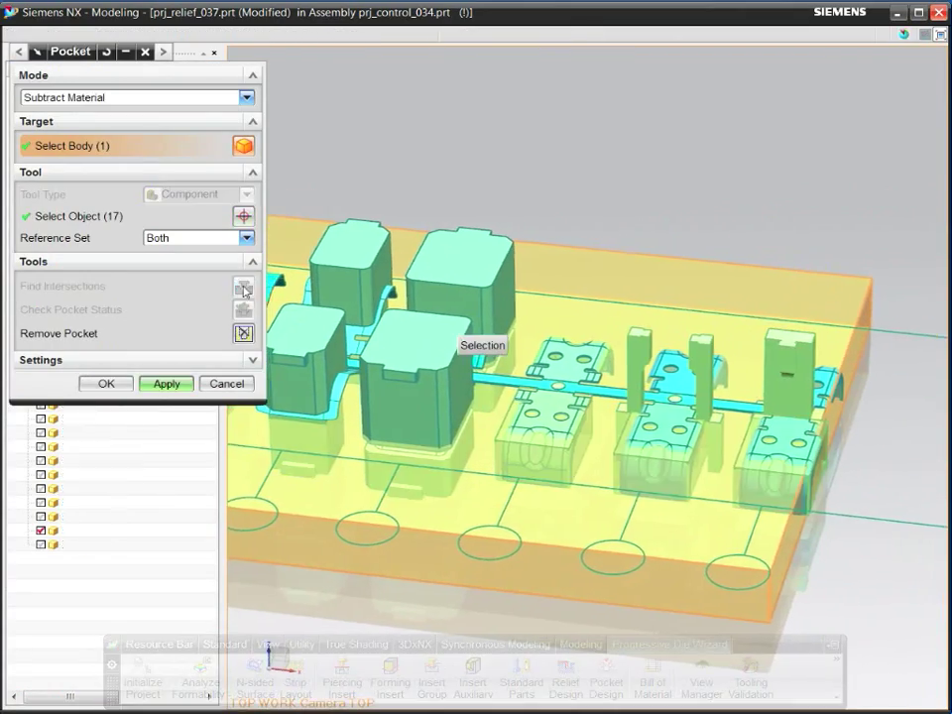
pyautogui.click(183, 376)
pyautogui.click(224, 383)
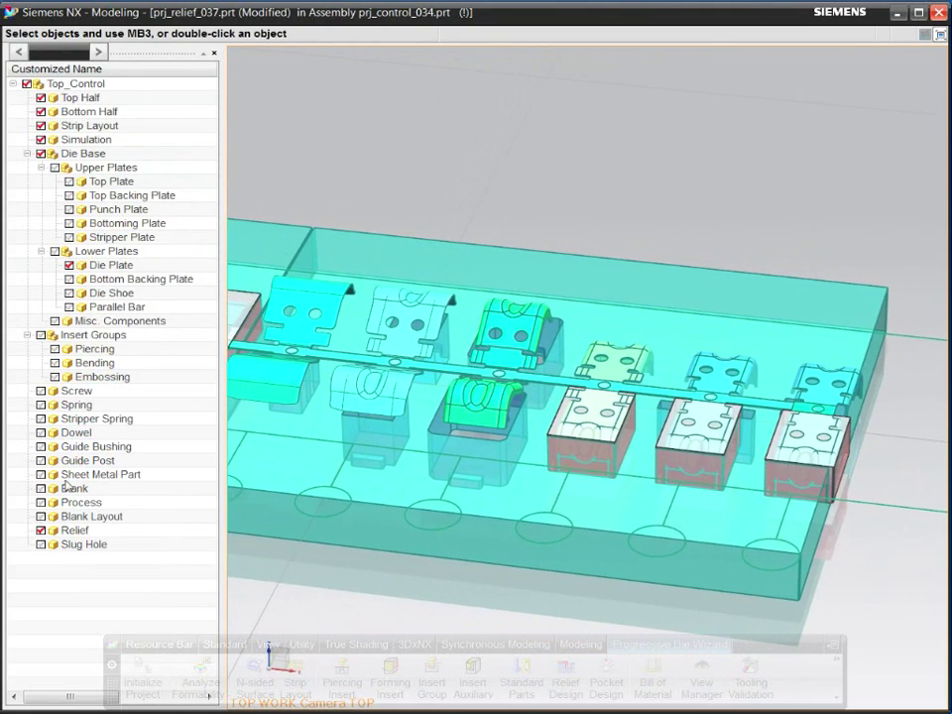
# Hide the Relief and Simulation components in the assembly
pyautogui.click(40, 530)
pyautogui.click(41, 140)
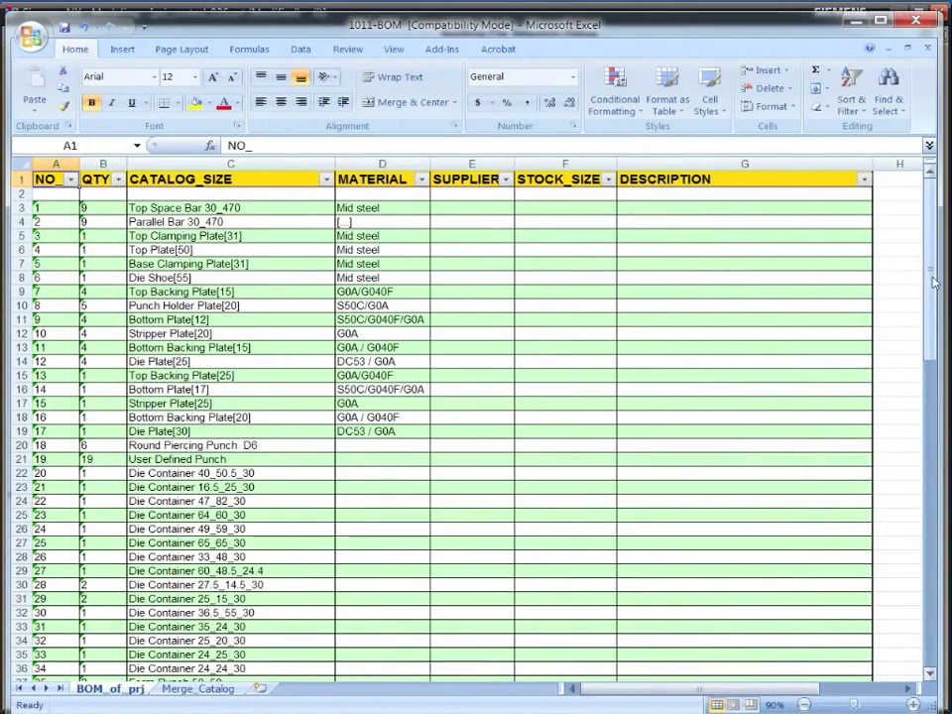
# Look through the project's bill of materials 1011-BOM in Excel down to its last items
pyautogui.moveTo(932, 278); pyautogui.dragTo(947, 569)
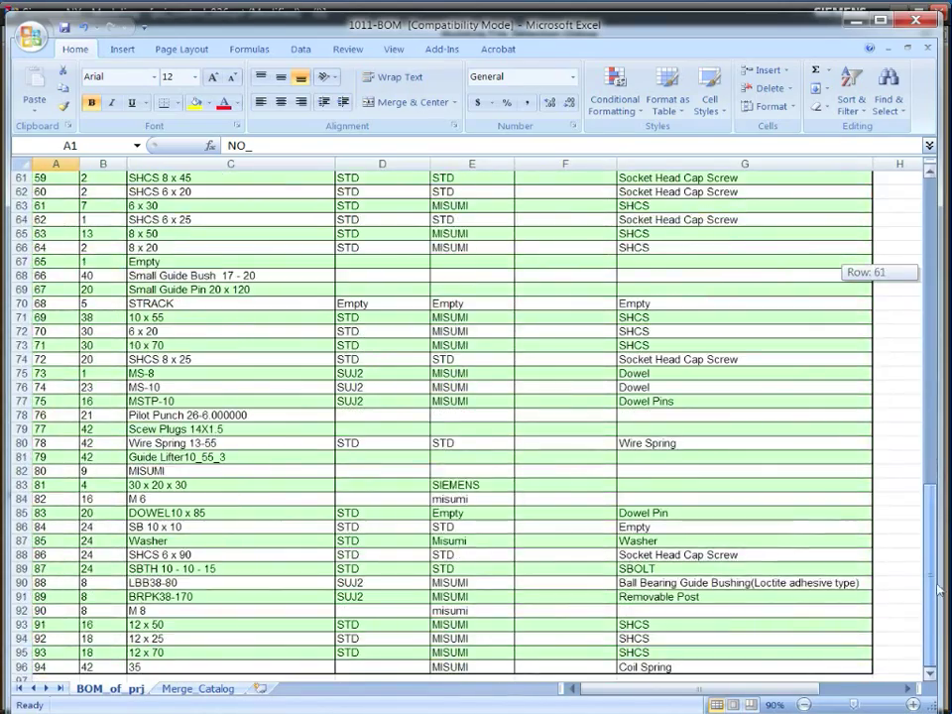
pyautogui.moveTo(947, 569); pyautogui.dragTo(947, 585)
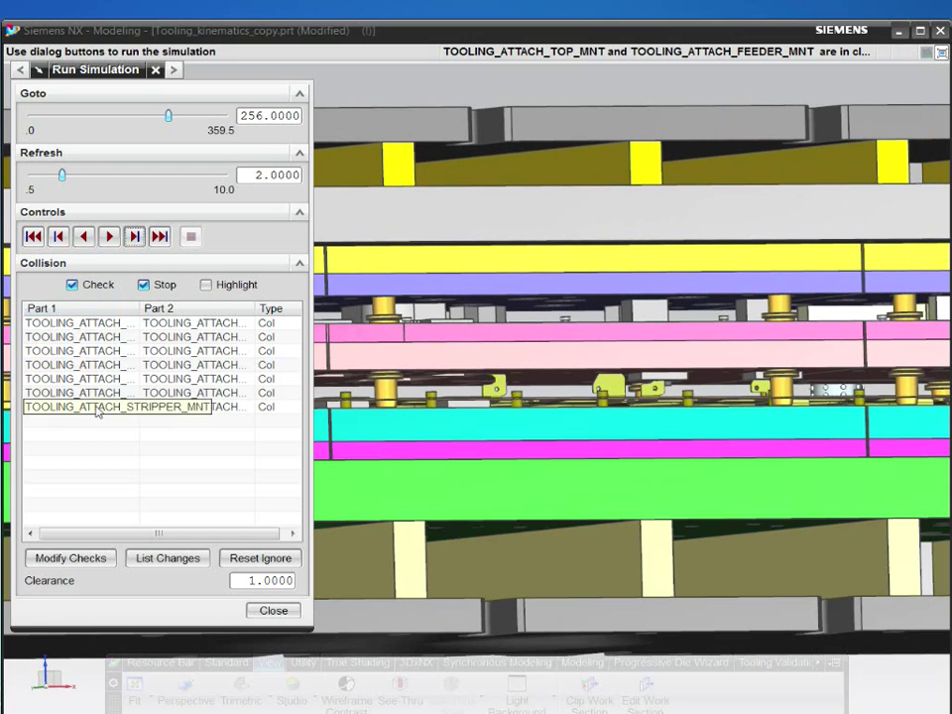
# Analyze the collision between TOOLING_ATTACH_STRIPPER_MNT and TOOLING_ATTACH_FEEDER_MNT, examining all interference bodies together and one by one
pyautogui.click(128, 417)
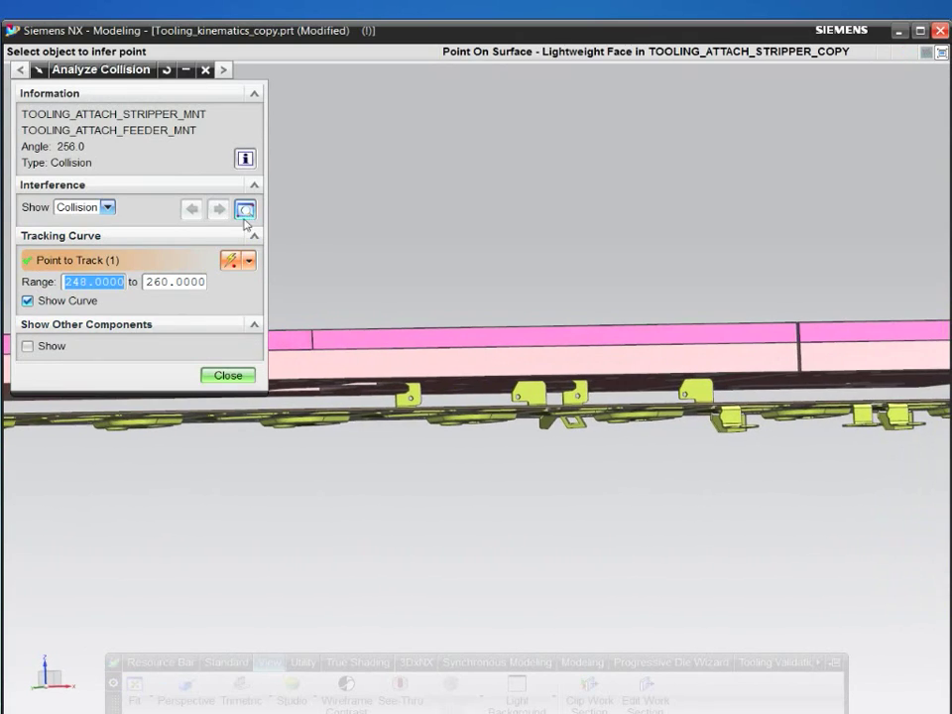
pyautogui.click(244, 210)
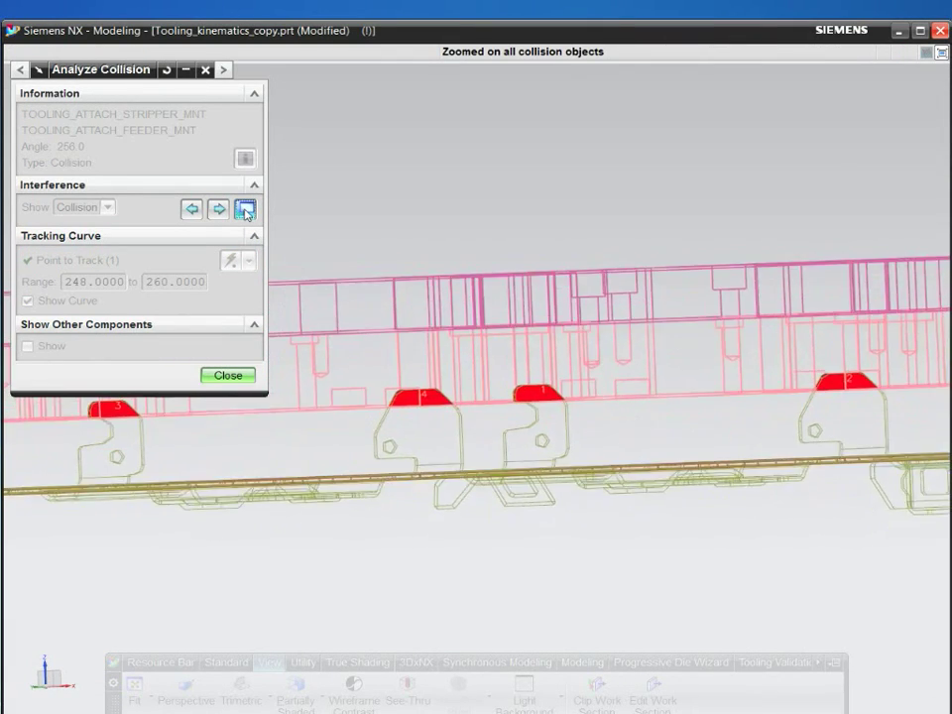
pyautogui.click(219, 210)
pyautogui.click(219, 211)
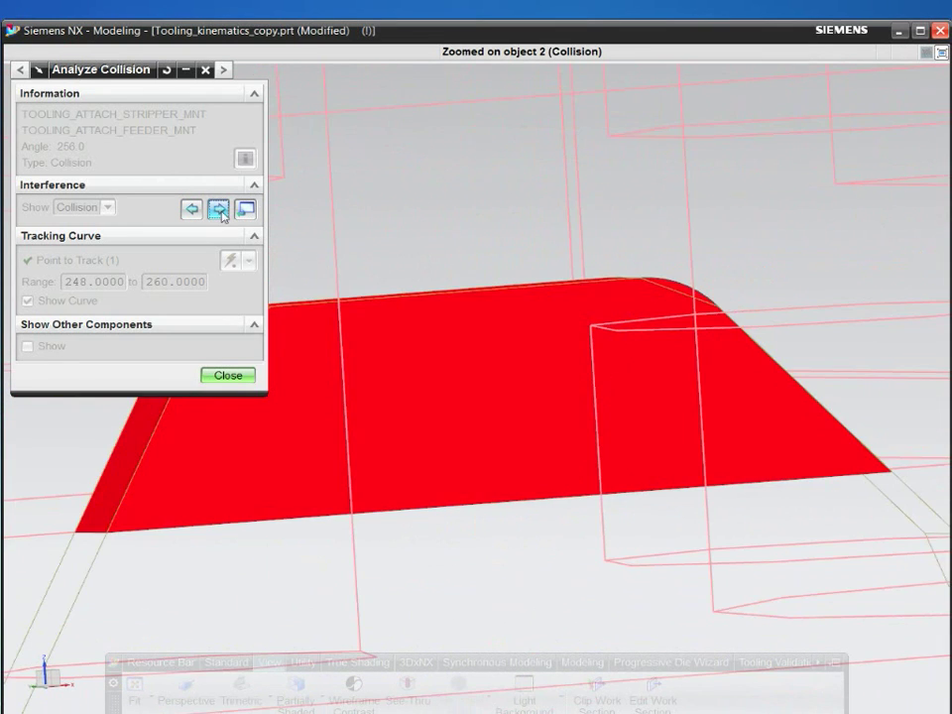
pyautogui.click(219, 209)
pyautogui.click(219, 210)
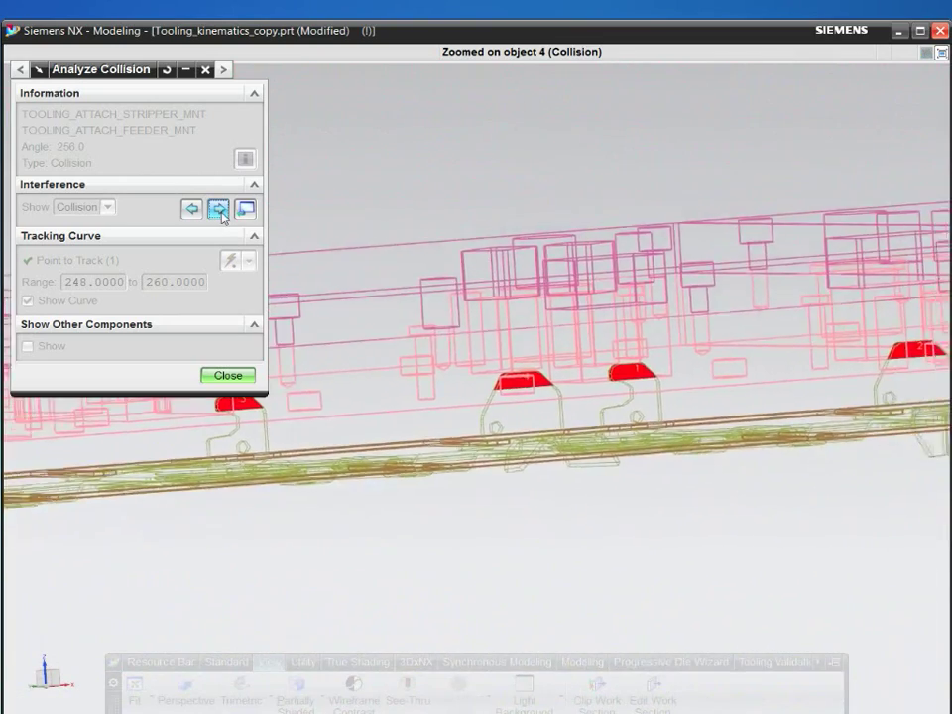
pyautogui.click(226, 374)
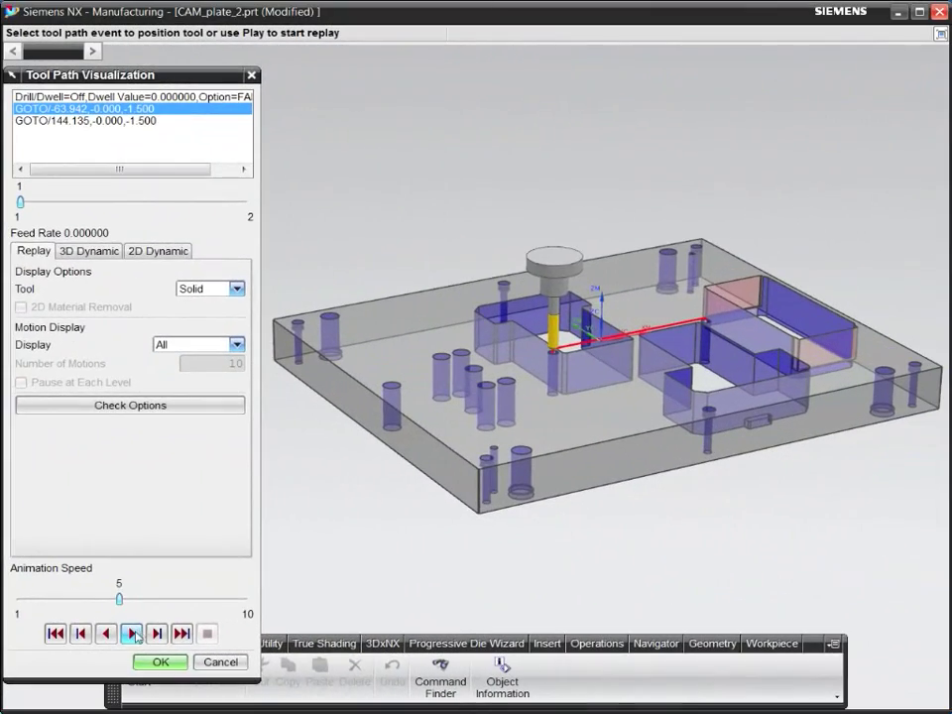
# Replay the drilling tool path on the die plate and play the freeform punch's BALL_MILL_TOP machine simulation
pyautogui.click(134, 633)
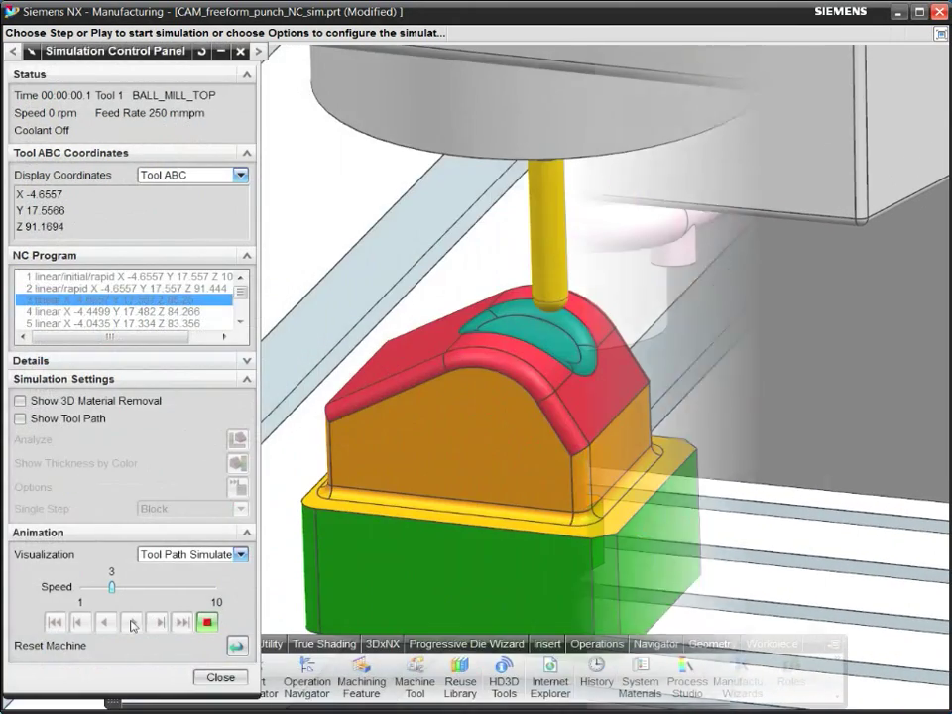
pyautogui.click(132, 623)
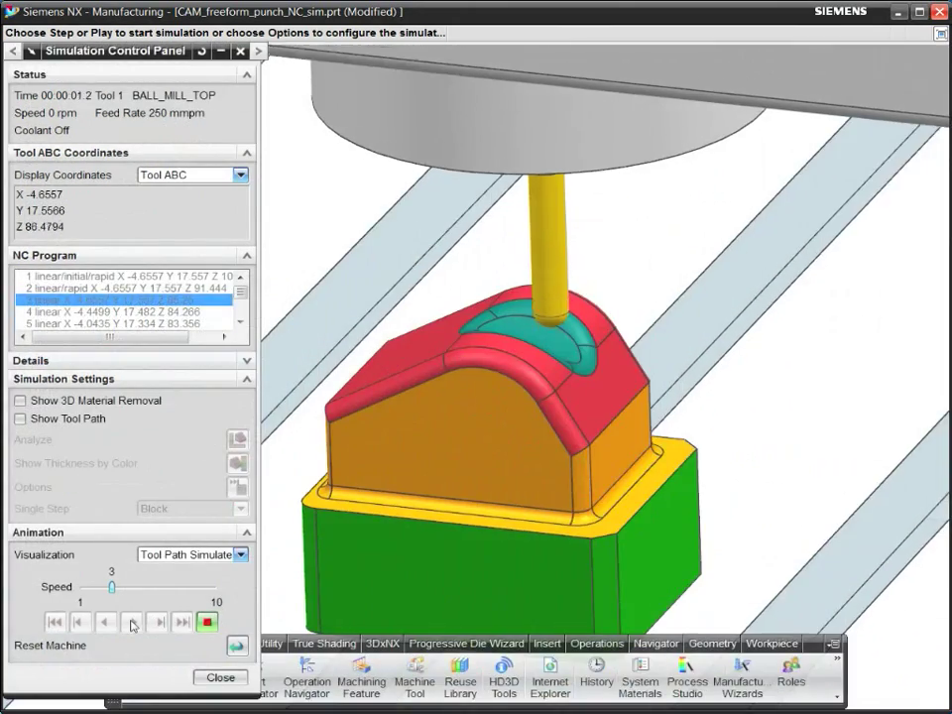